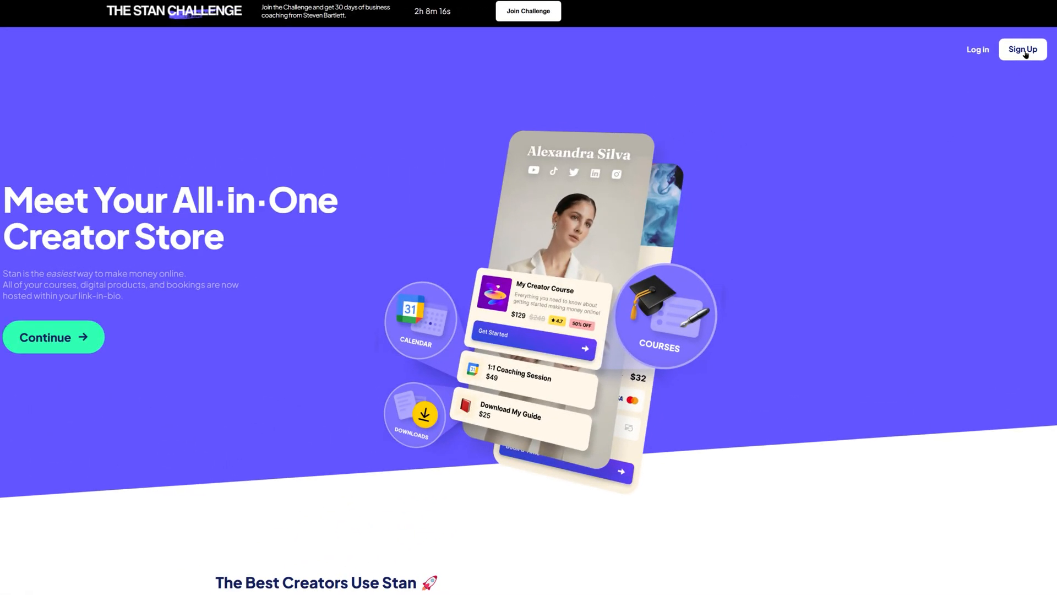
Start creating a new Stan account from the homepage.
click(1022, 49)
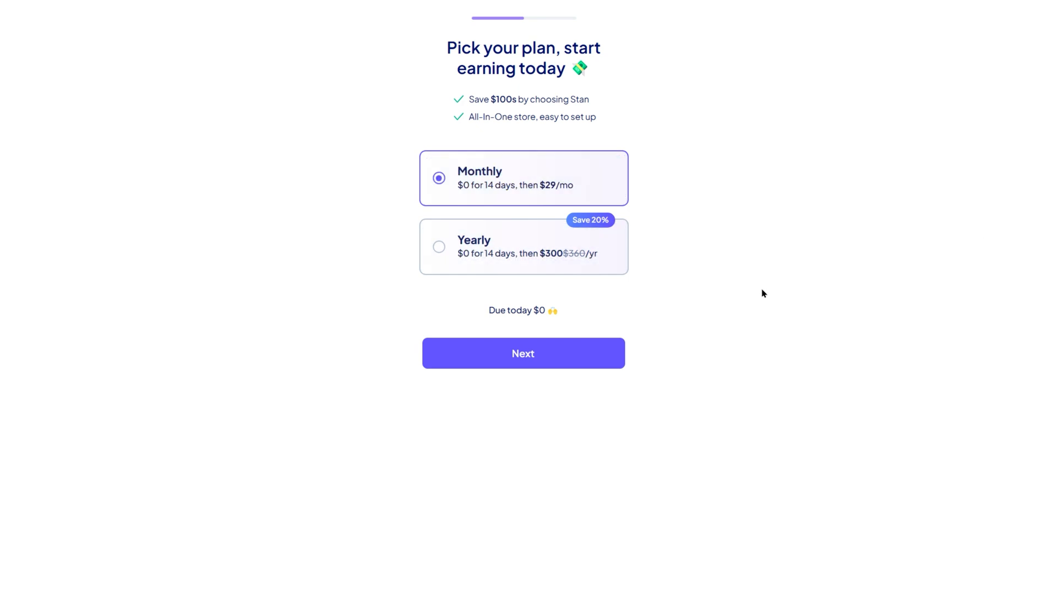
Continue with the Monthly plan, agree to the terms and start the 14-day free trial.
click(565, 362)
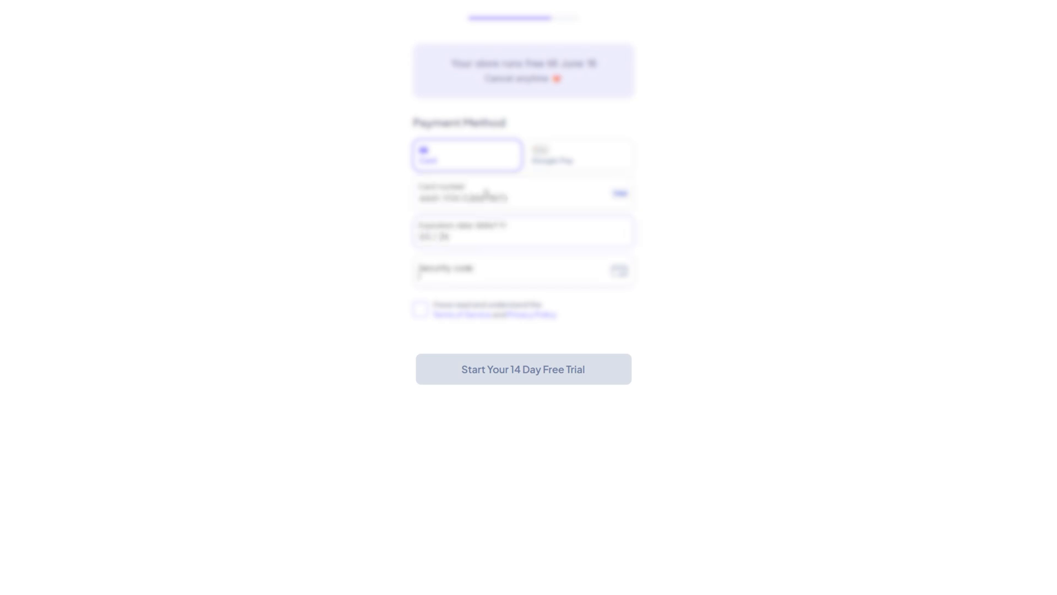
click(420, 309)
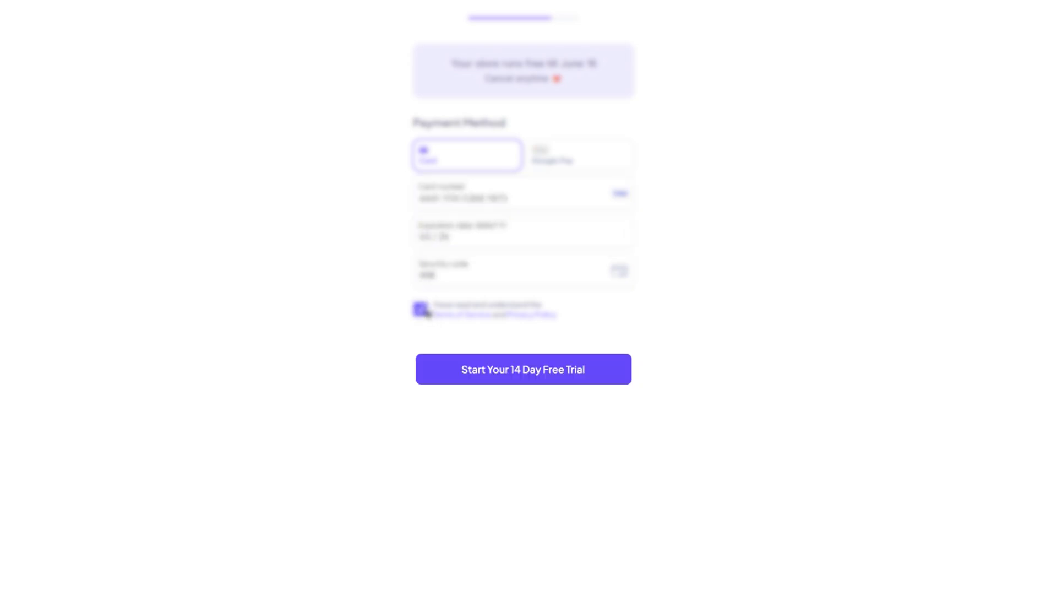
click(536, 376)
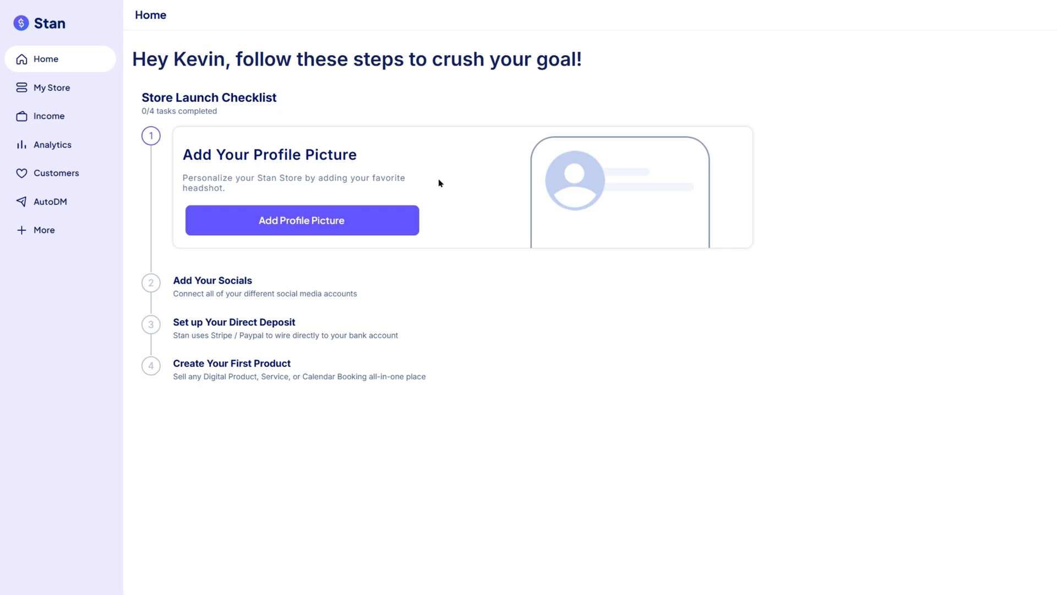
Upload the Me headshot, reposition it in the crop circle and use it as profile picture.
click(413, 219)
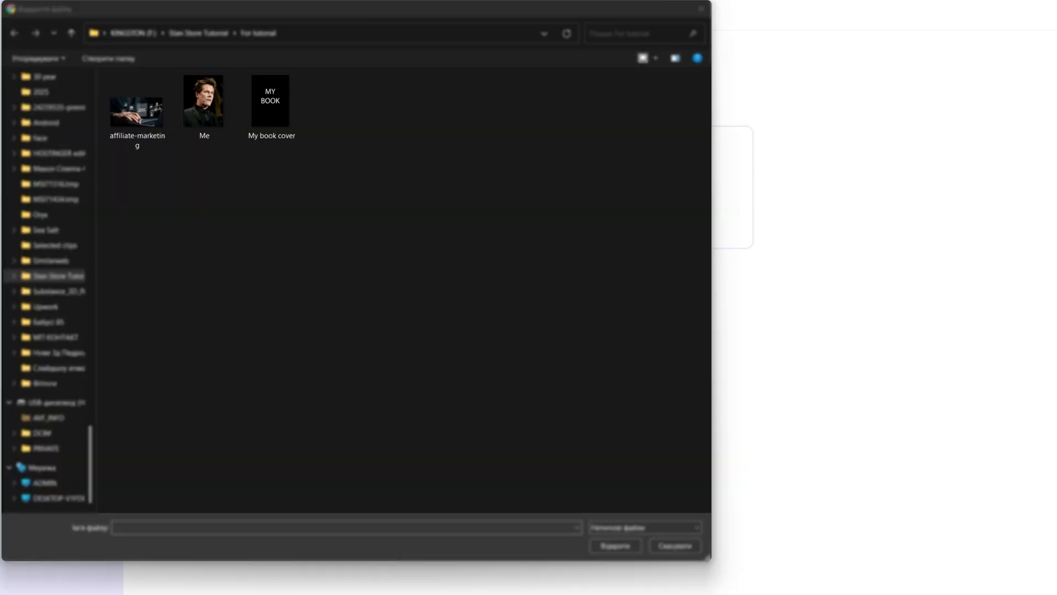
click(204, 107)
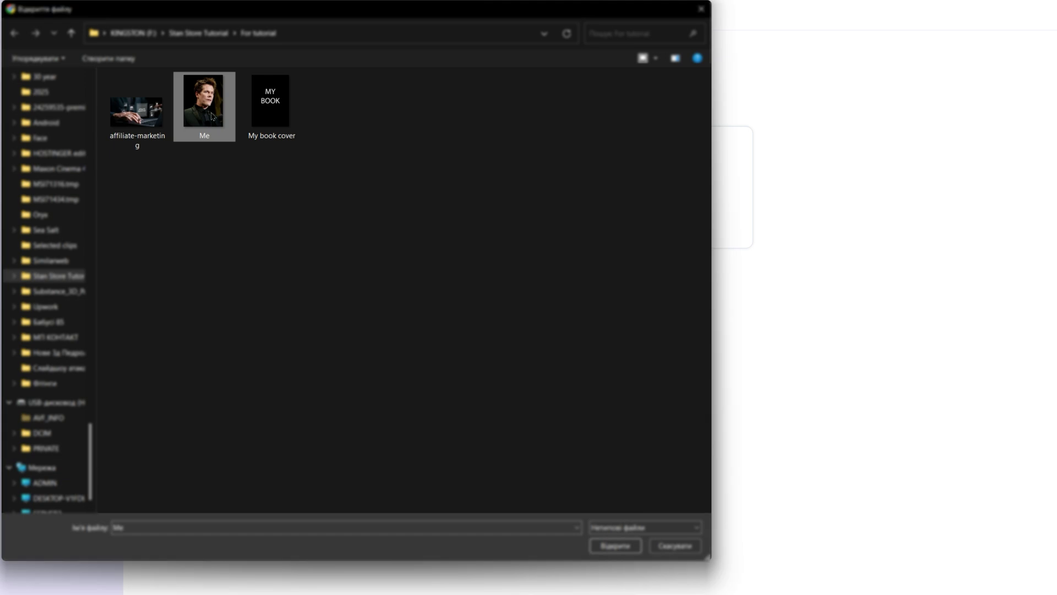
click(616, 545)
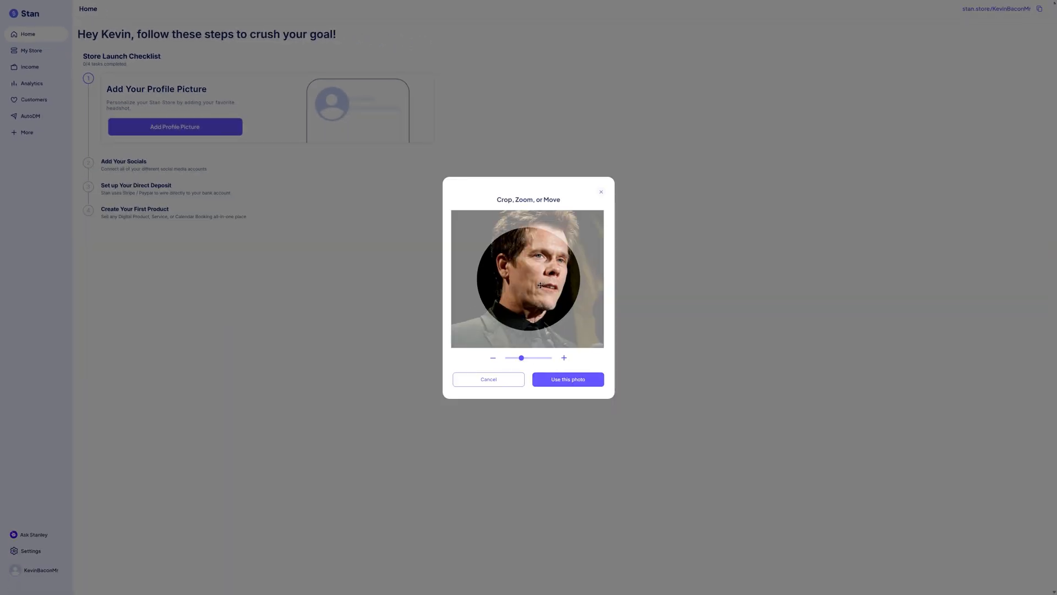
drag(540, 285, 535, 337)
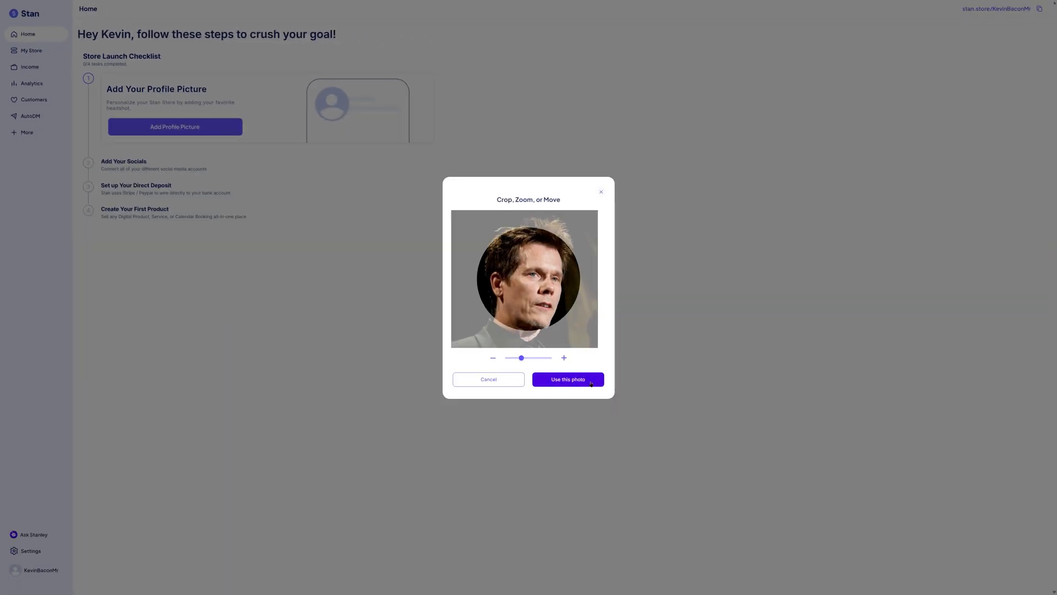
click(572, 381)
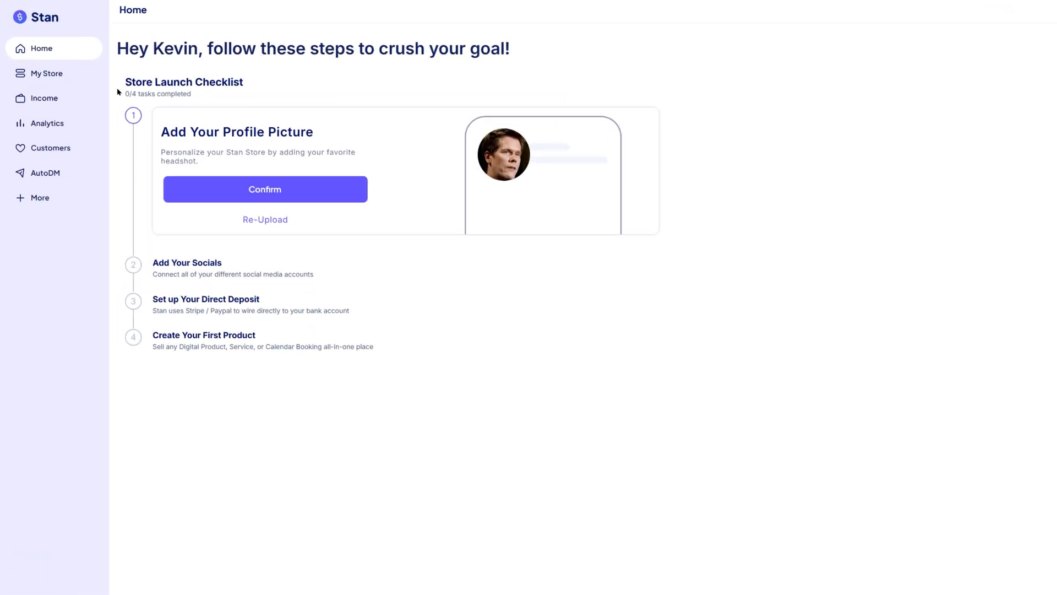
Check the Kevin Marketing header on My Store, then return to the launch checklist.
click(47, 74)
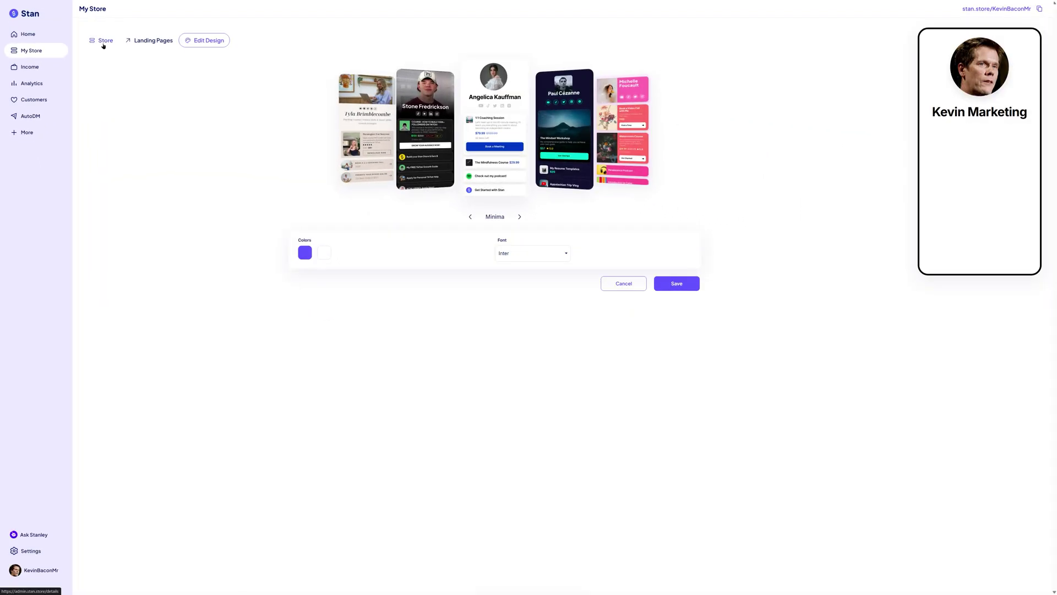
click(103, 40)
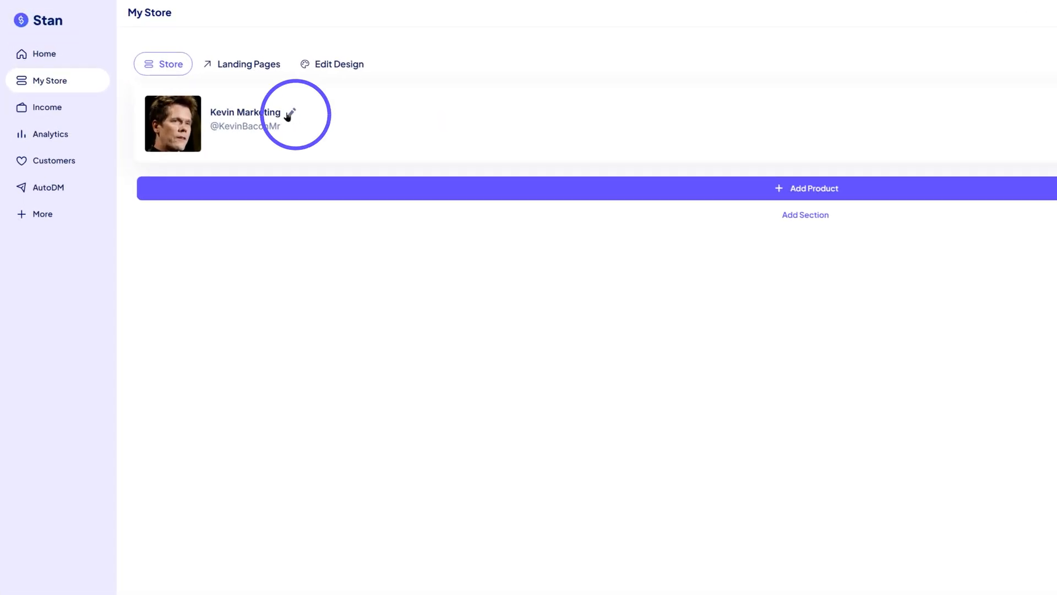
click(293, 114)
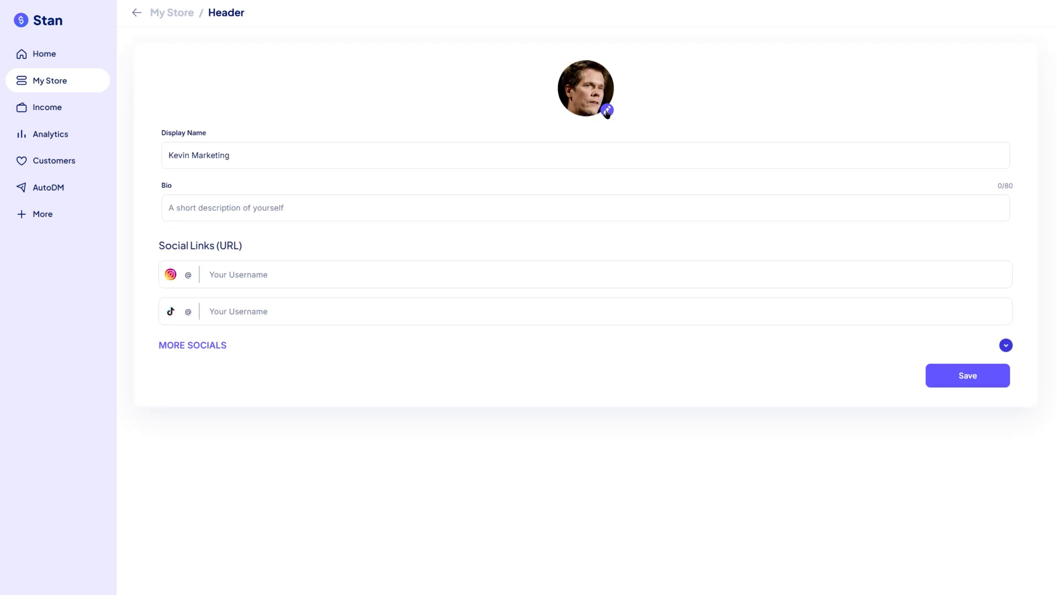
click(55, 59)
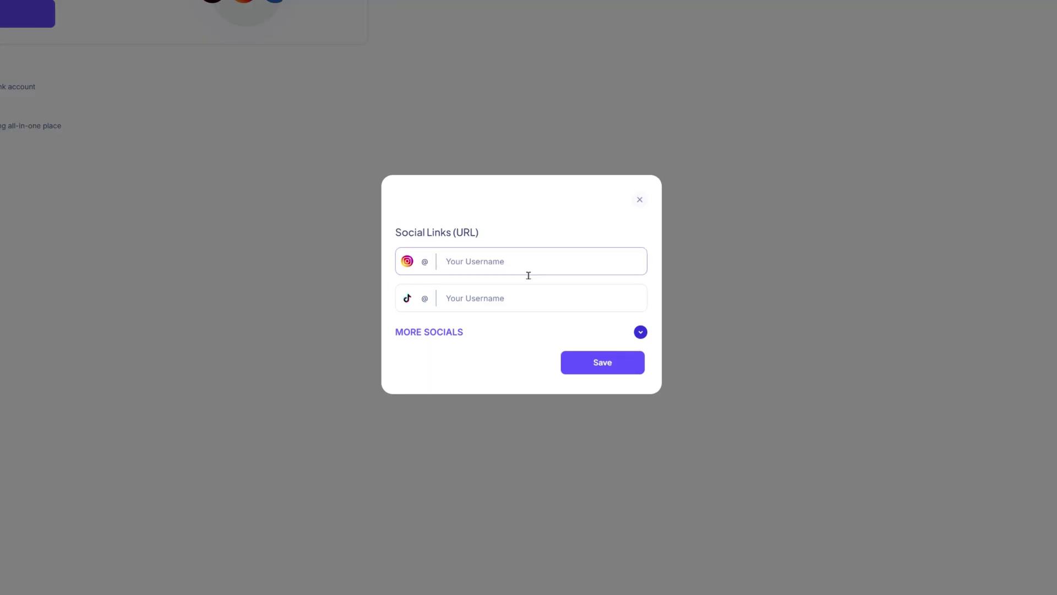
Enter the Instagram username, peek at More Socials, and save the social links.
click(520, 261)
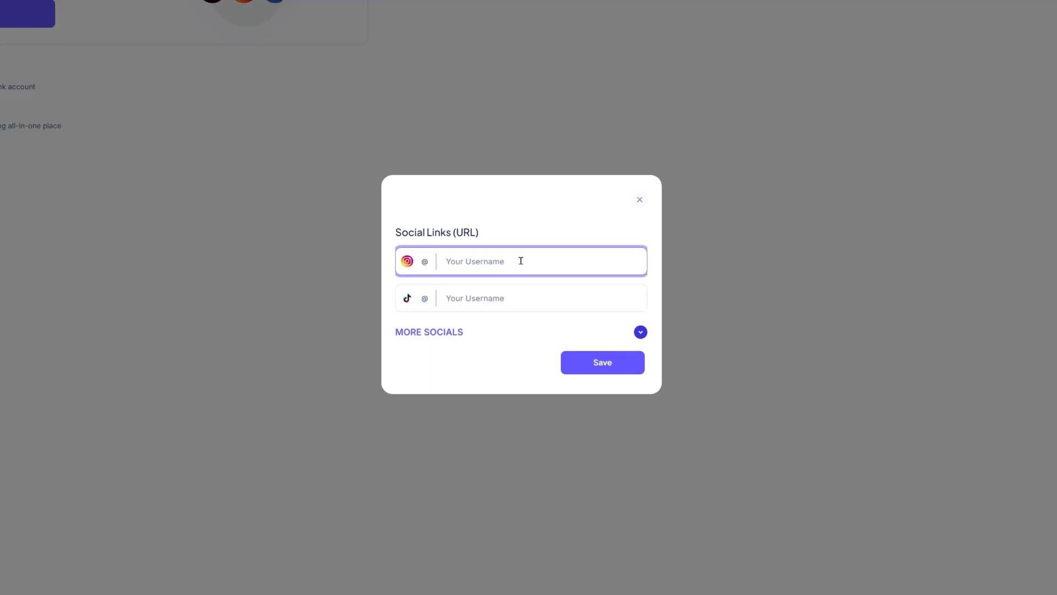
text(s)
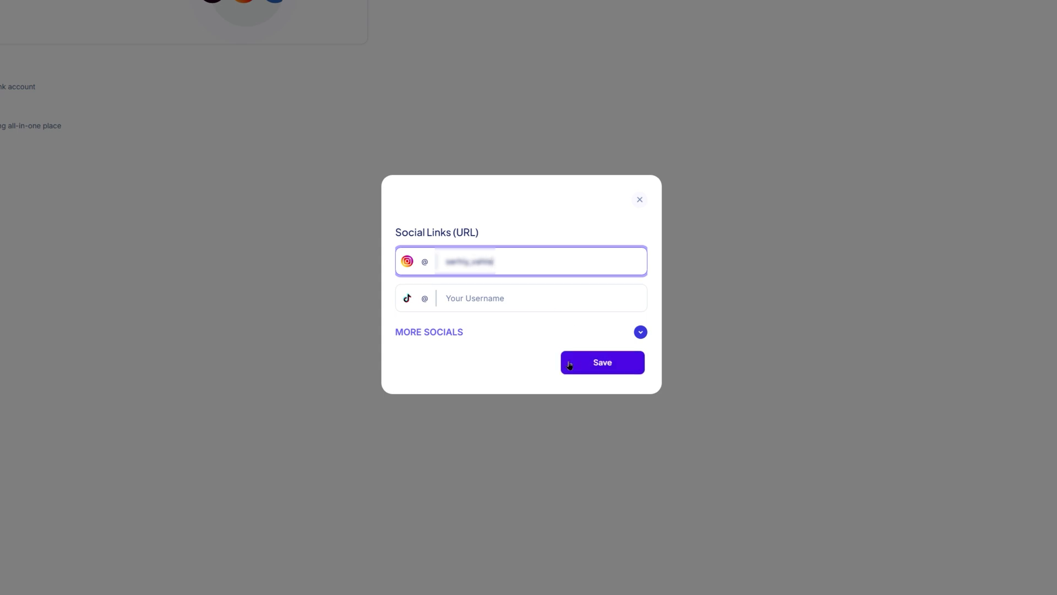
click(641, 332)
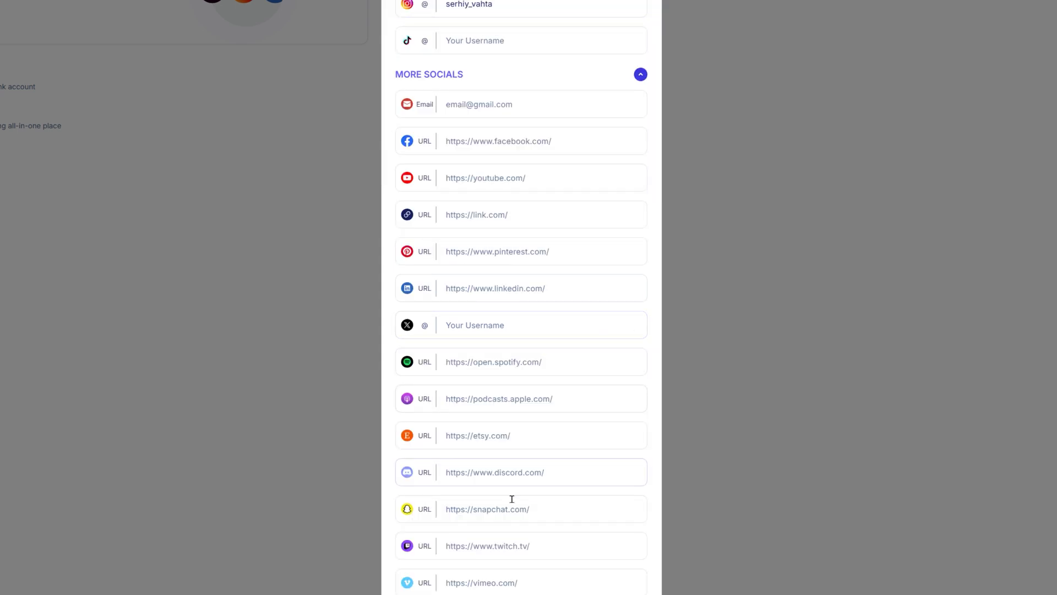
click(641, 75)
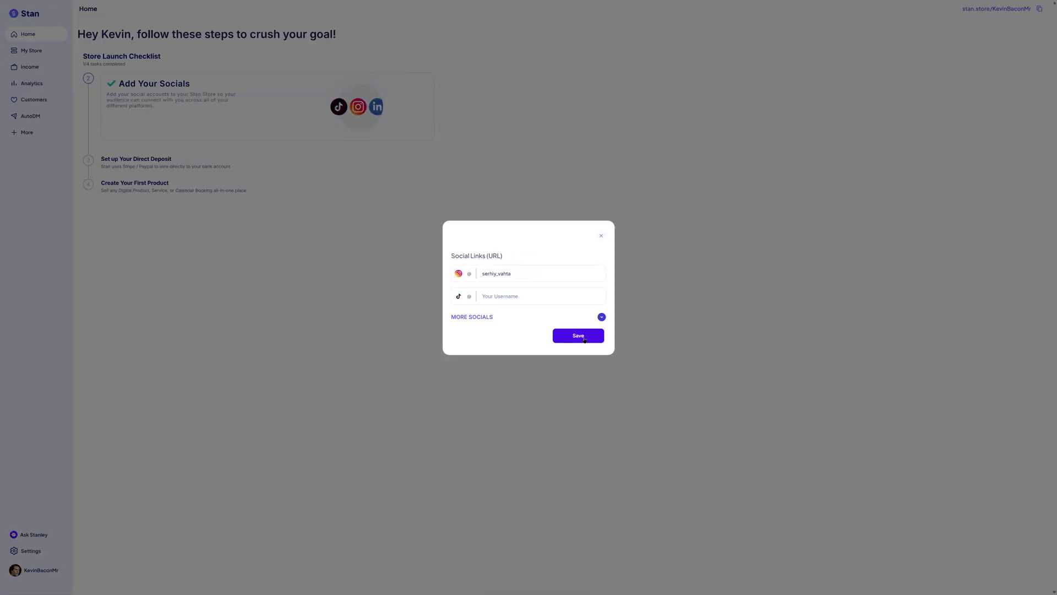
click(579, 336)
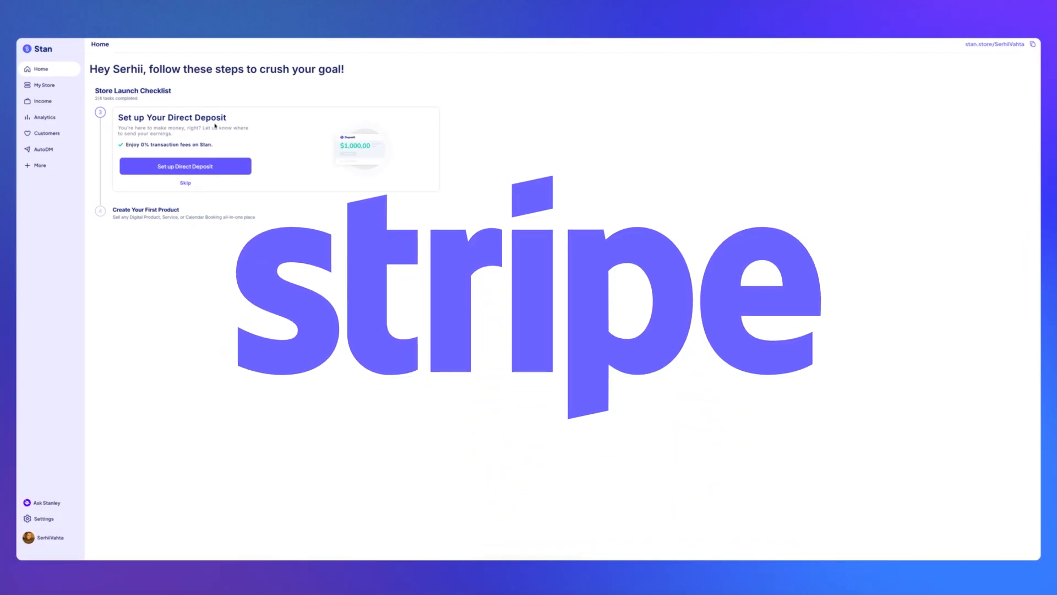
Connect direct deposit through Stripe from the checklist.
click(187, 164)
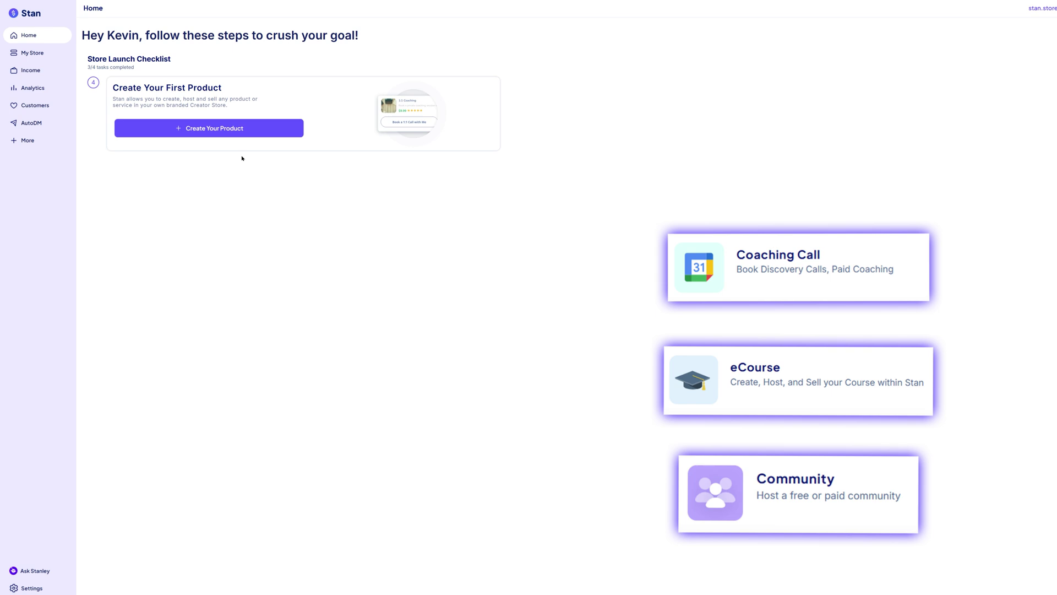
Create the first product and choose Digital Product as its type.
click(209, 128)
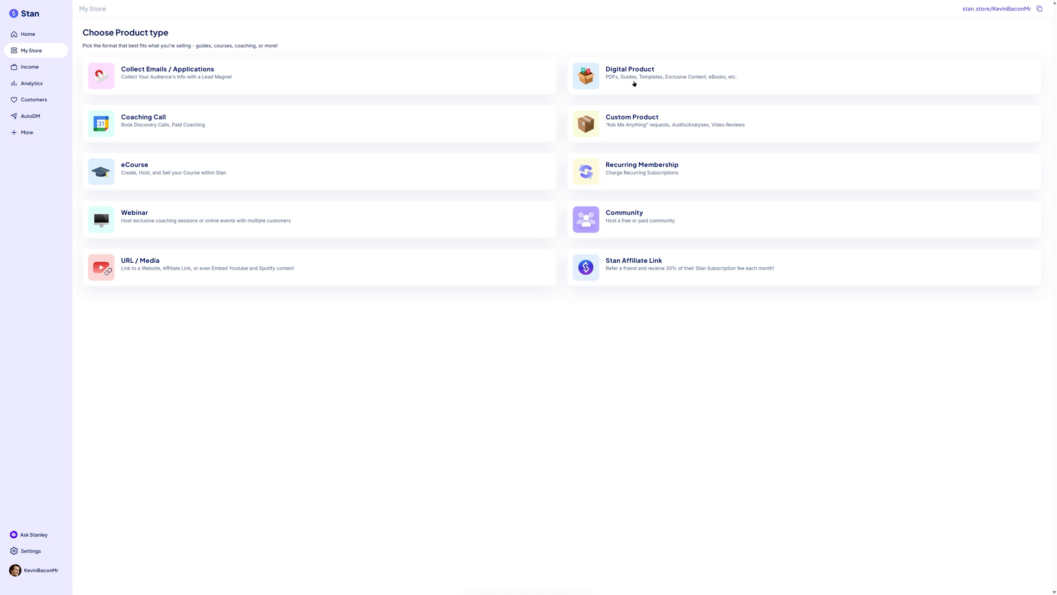
click(634, 84)
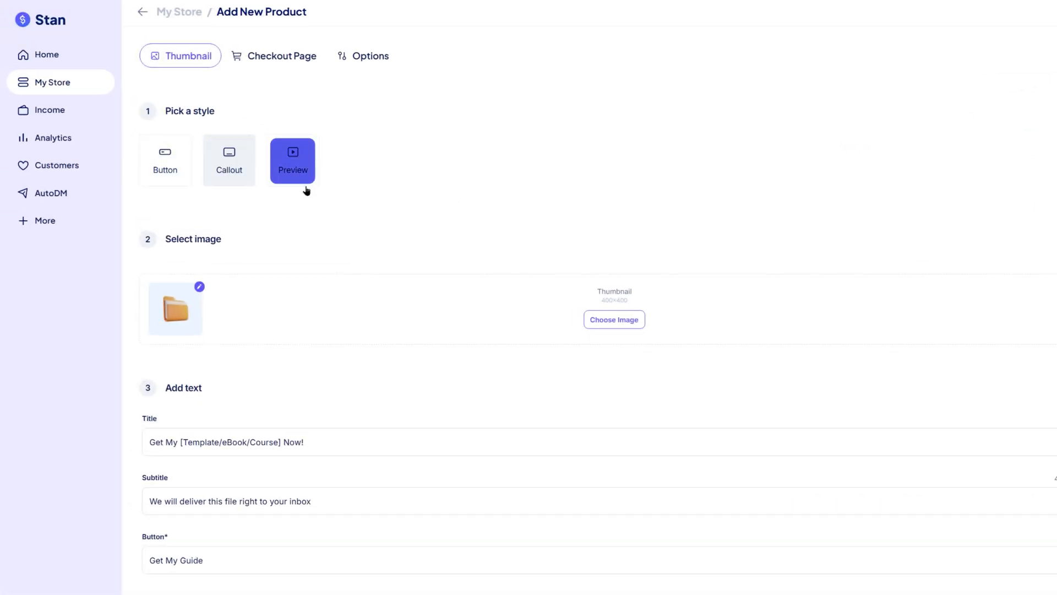
Try the thumbnail styles, edit the title placeholder and leave the subtitle unchanged.
click(162, 178)
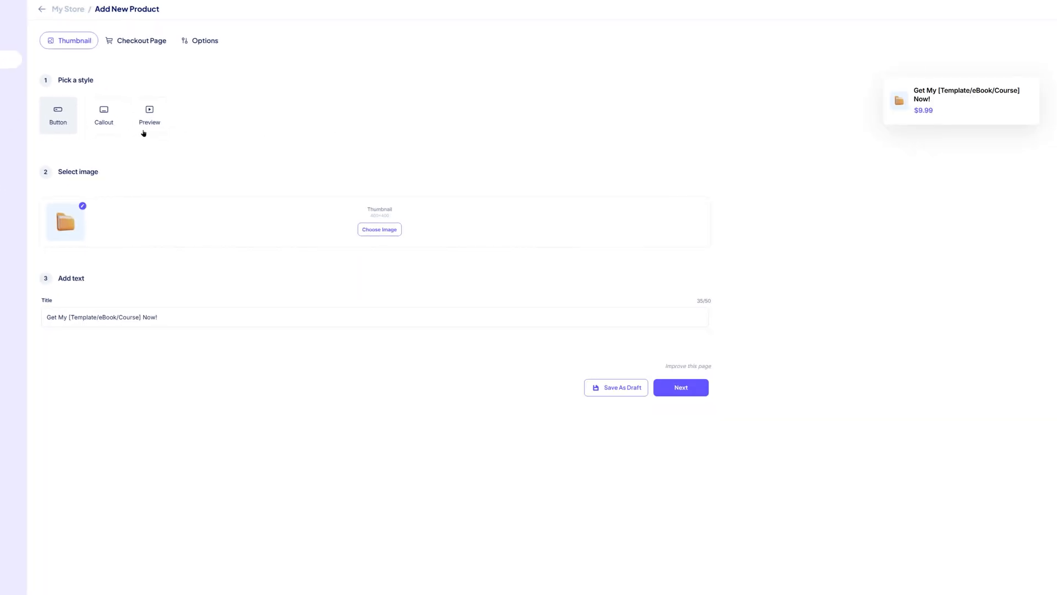
click(109, 124)
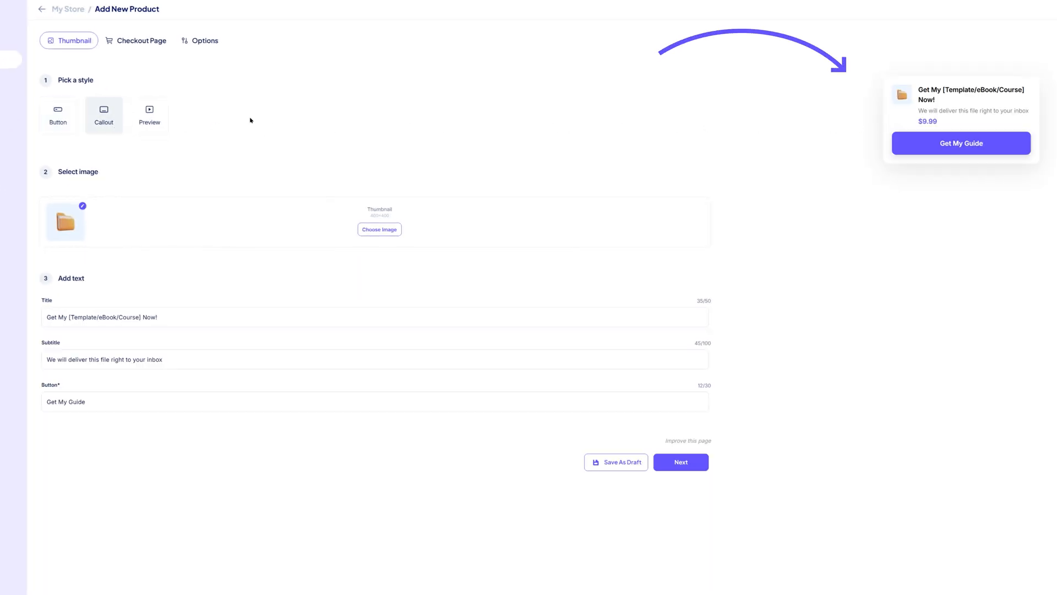
click(149, 115)
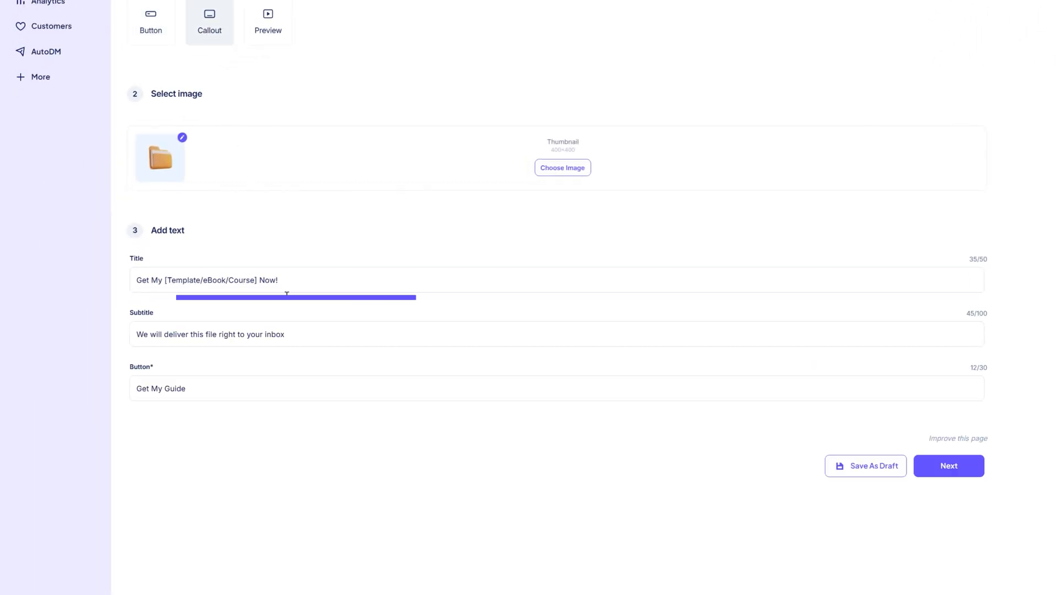
drag(165, 280, 257, 281)
text(Free al)
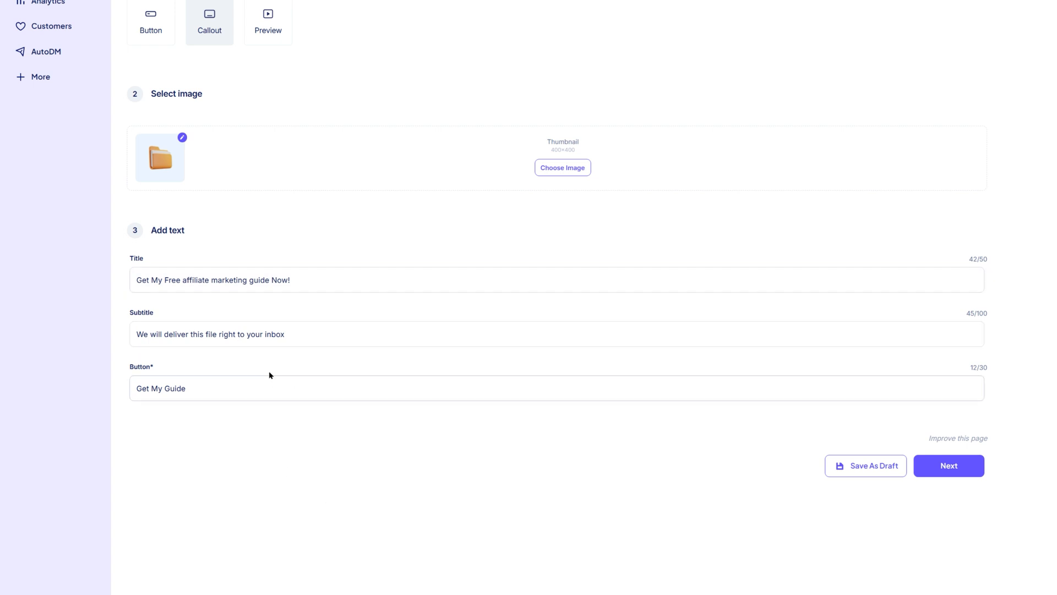
click(244, 334)
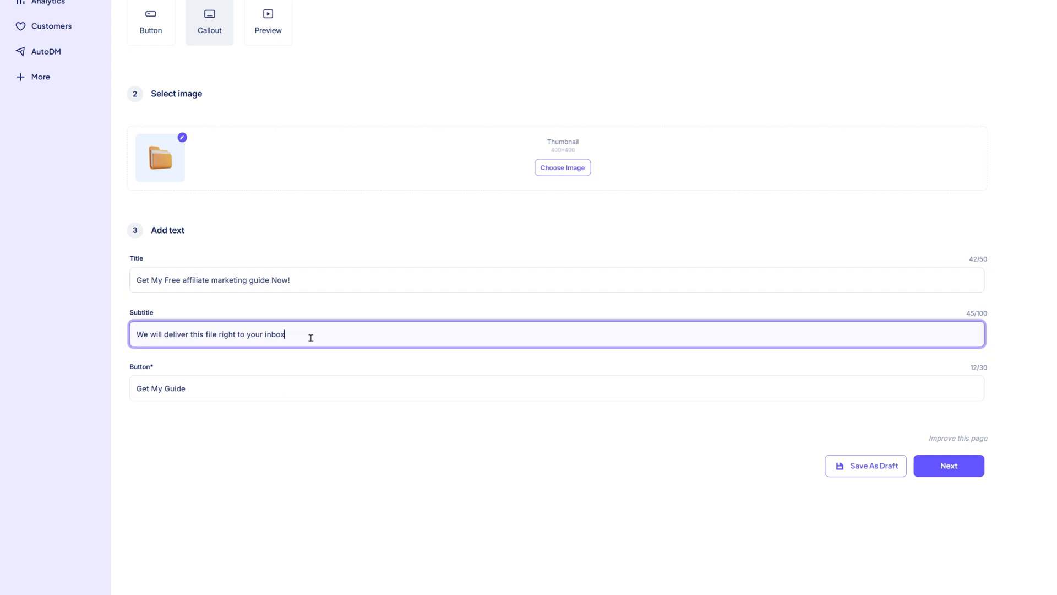
key(Escape)
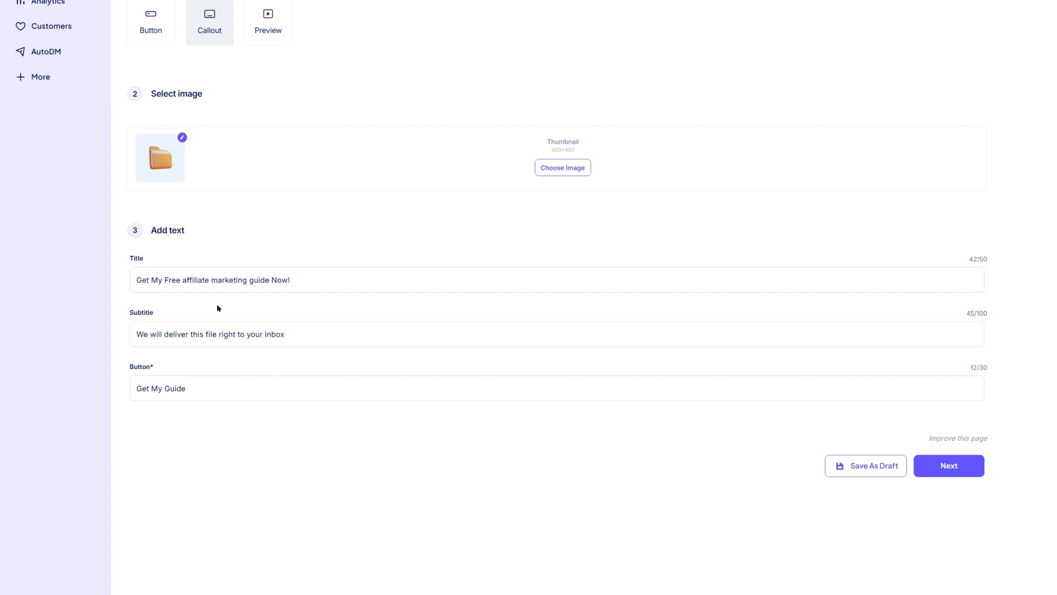
click(377, 333)
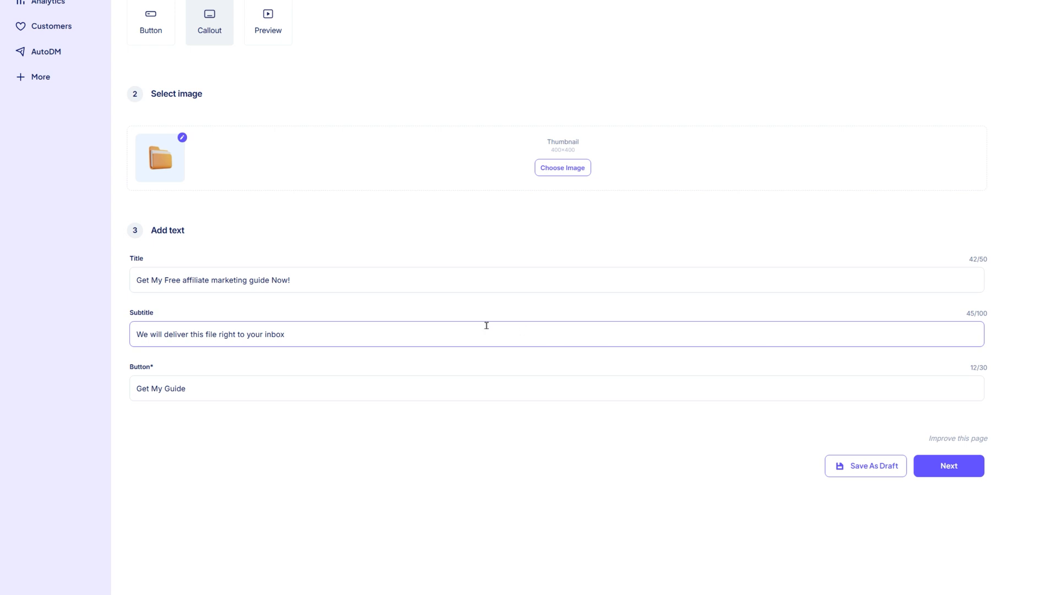
click(393, 309)
Replace the callout button label with 'Get your copy'.
click(165, 393)
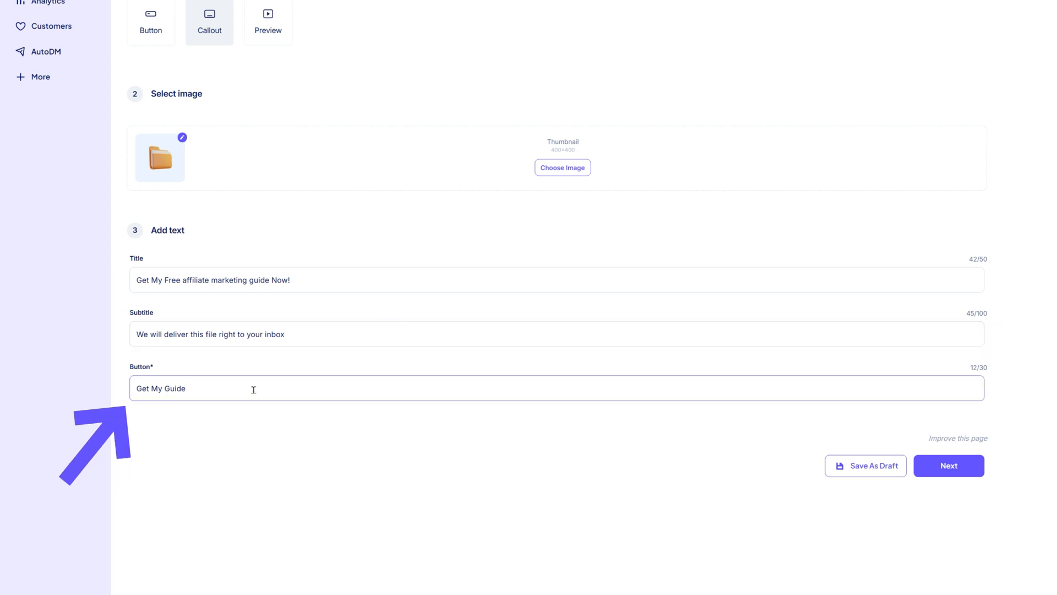
click(253, 422)
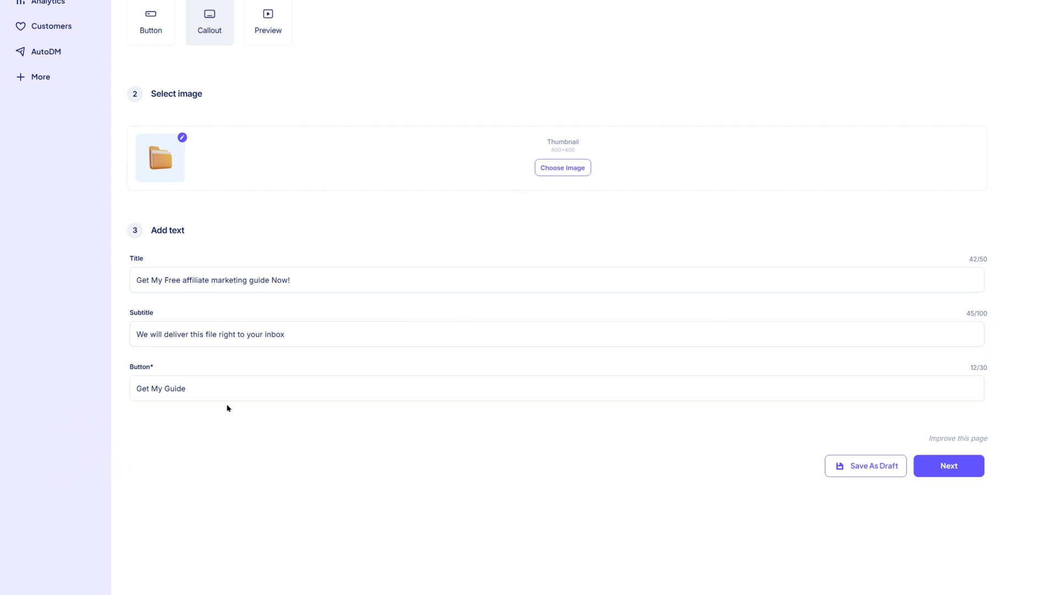
click(215, 389)
triple_click(165, 389)
text(Do)
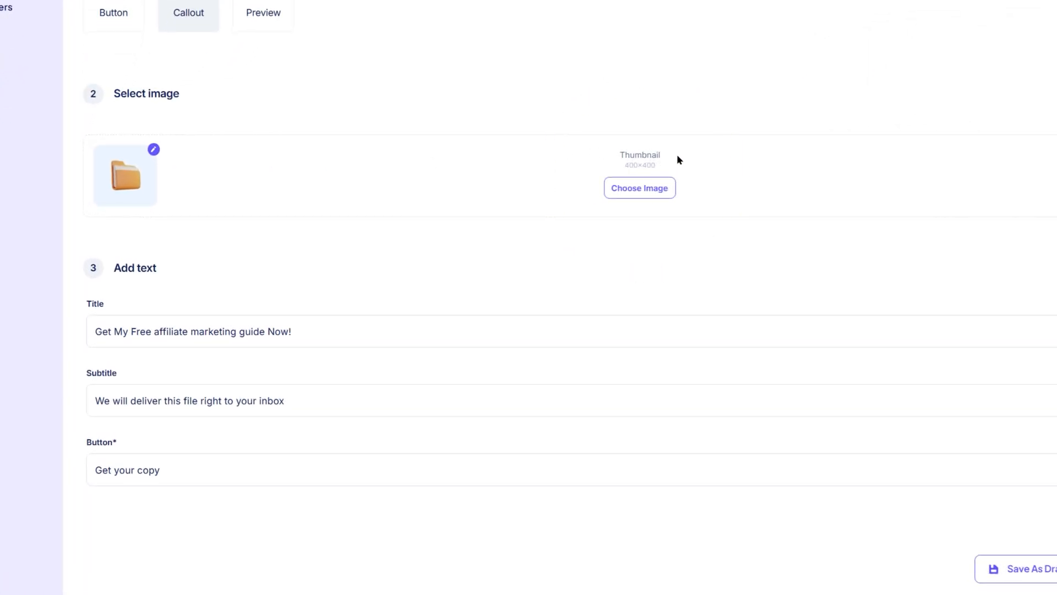
Upload the My book cover image, crop it and use it as the product thumbnail.
click(639, 187)
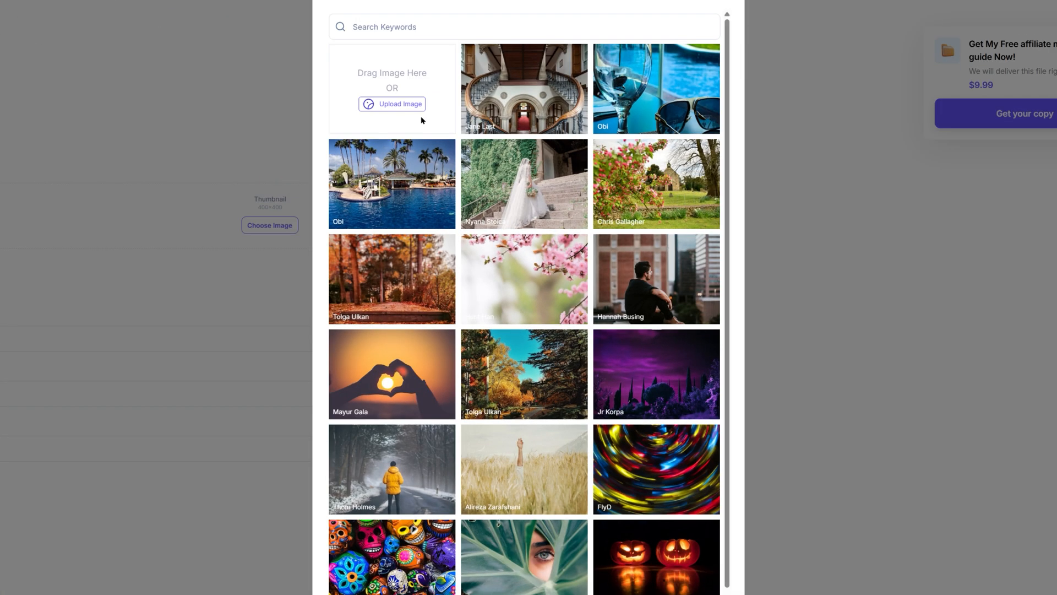
click(392, 104)
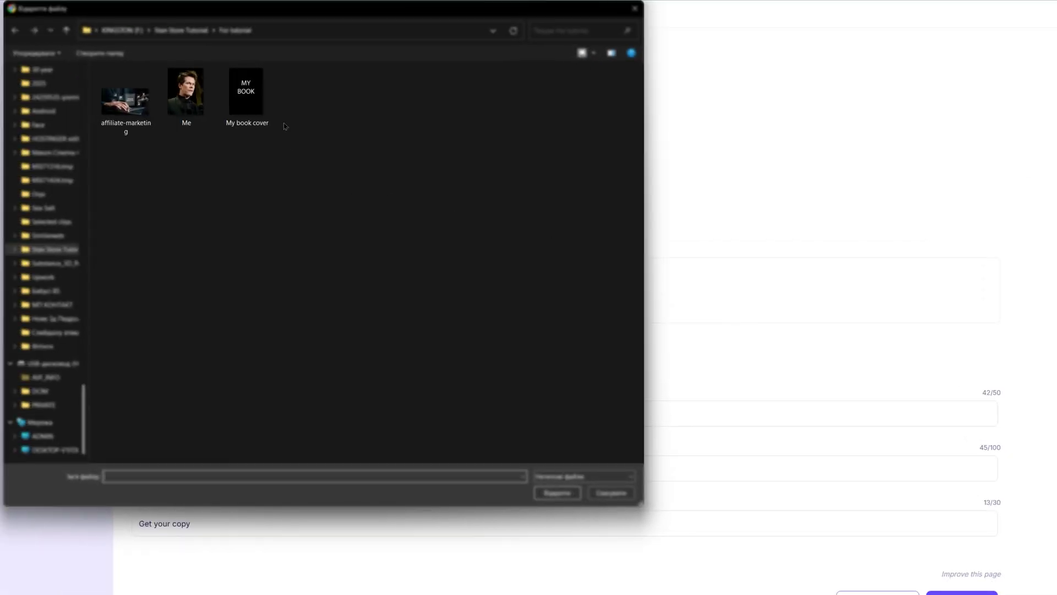
click(247, 95)
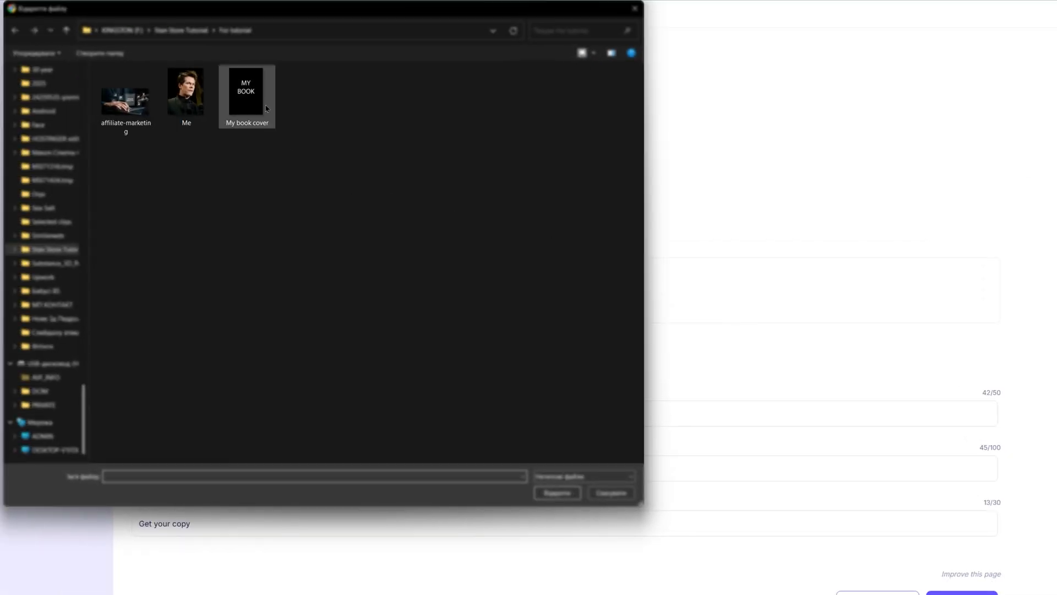
click(558, 493)
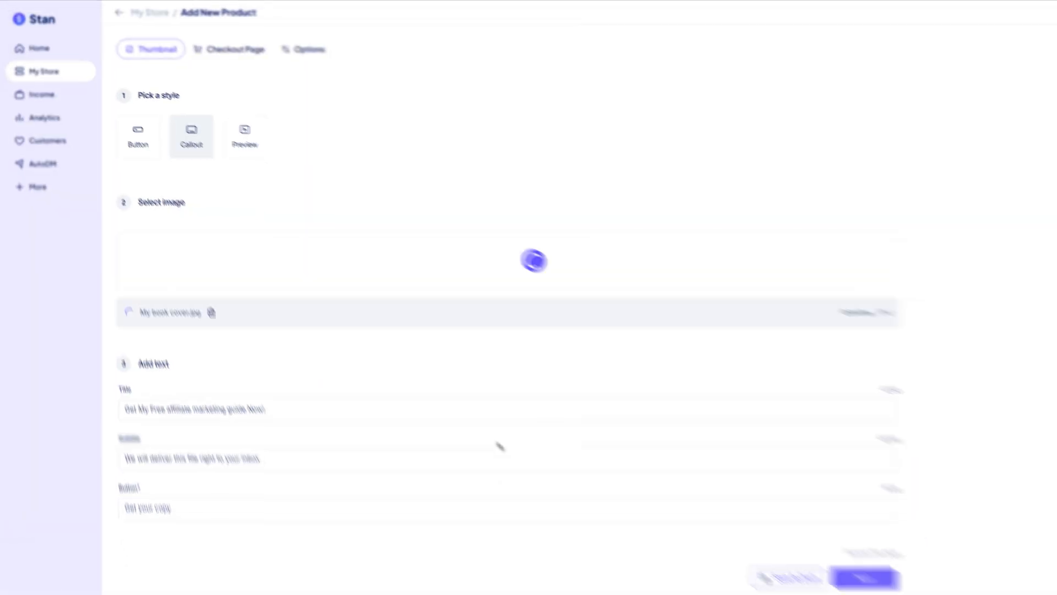
drag(519, 293, 517, 293)
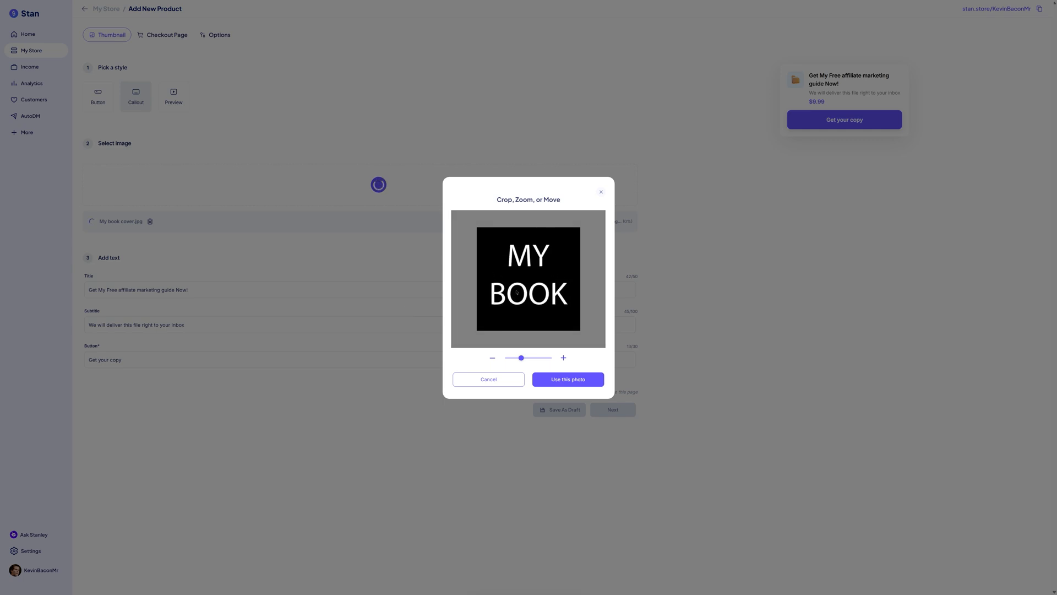
click(568, 380)
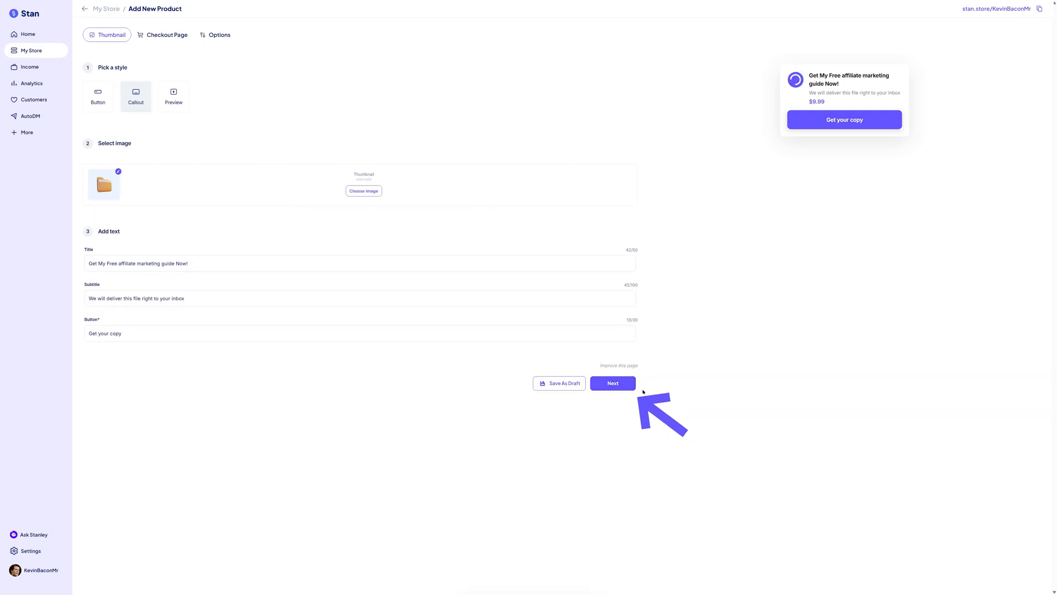
click(613, 409)
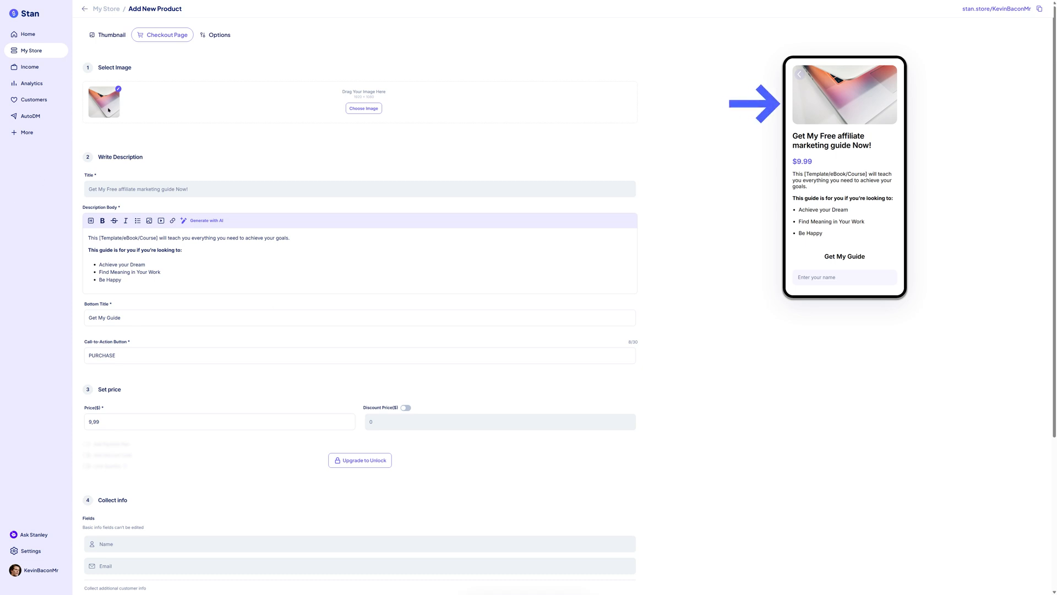
Upload the affiliate-marketing image and use it as the checkout image.
click(363, 108)
click(446, 108)
double_click(81, 62)
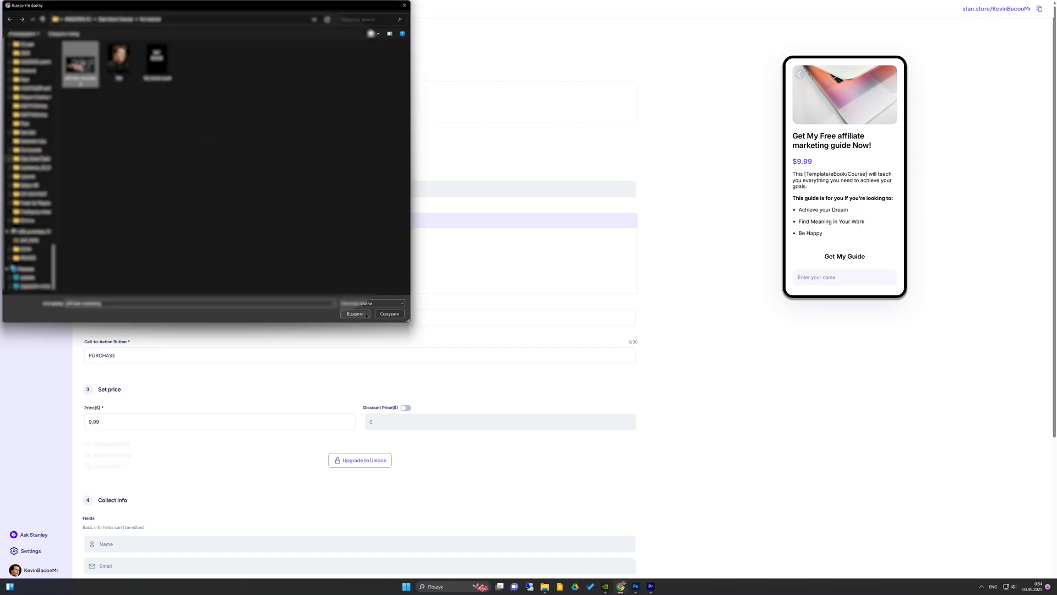
click(568, 380)
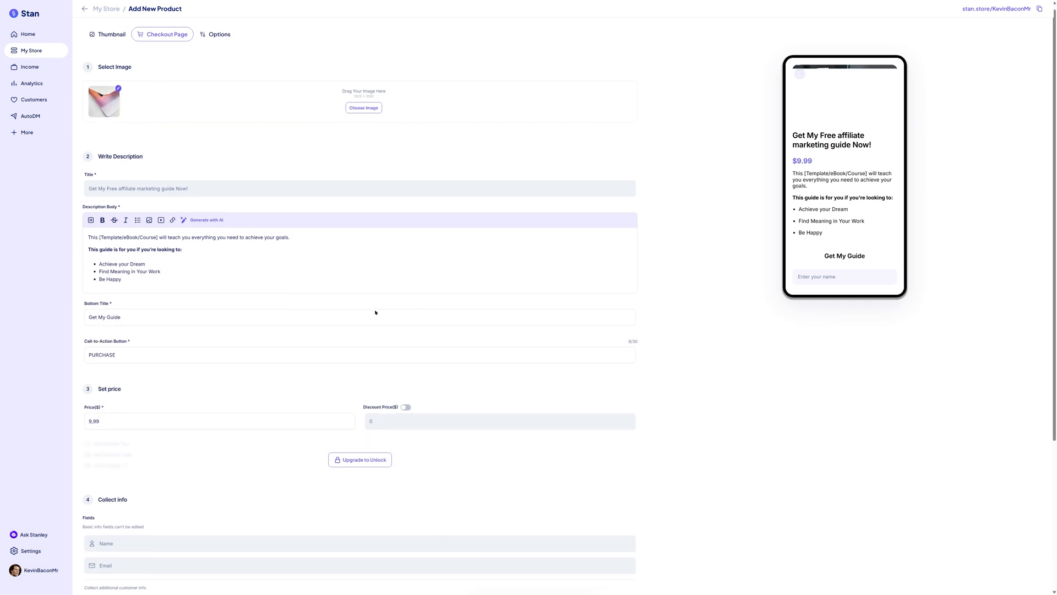
scroll(372, 347, down, 5)
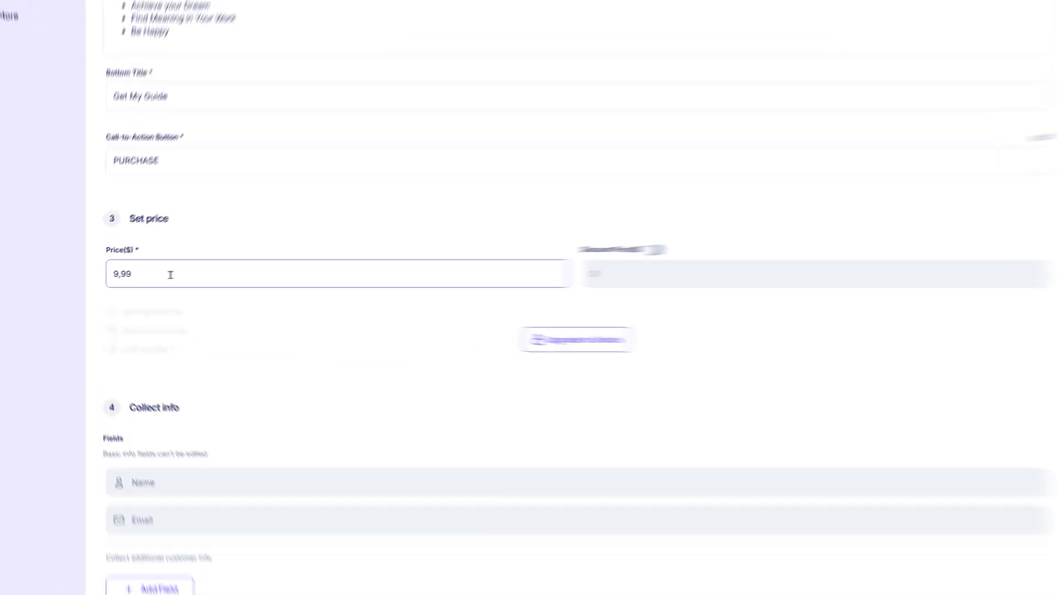
Set the product price to 0.
double_click(170, 273)
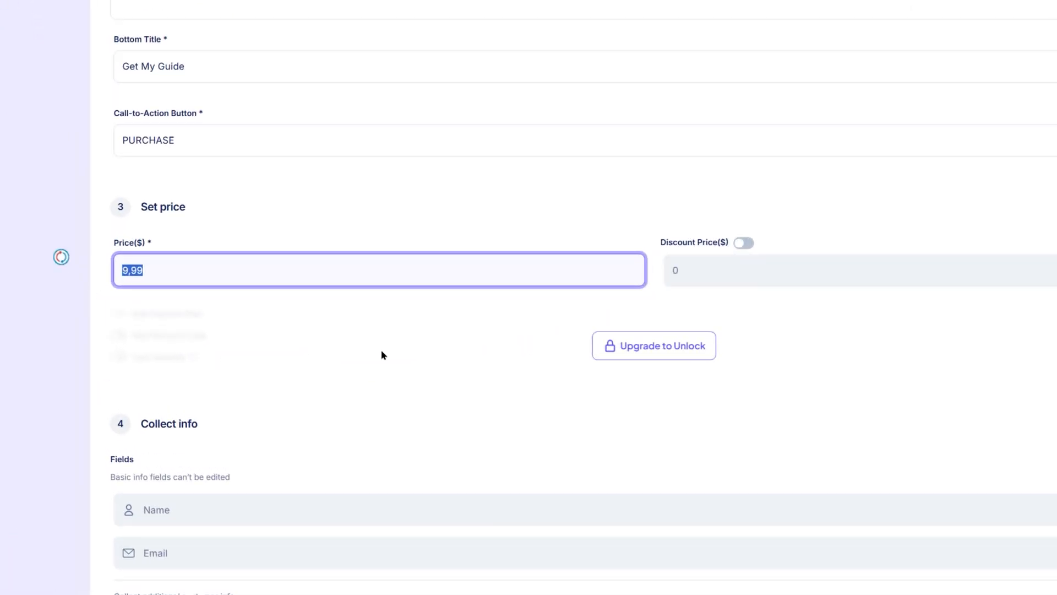
text(0)
click(410, 316)
click(231, 66)
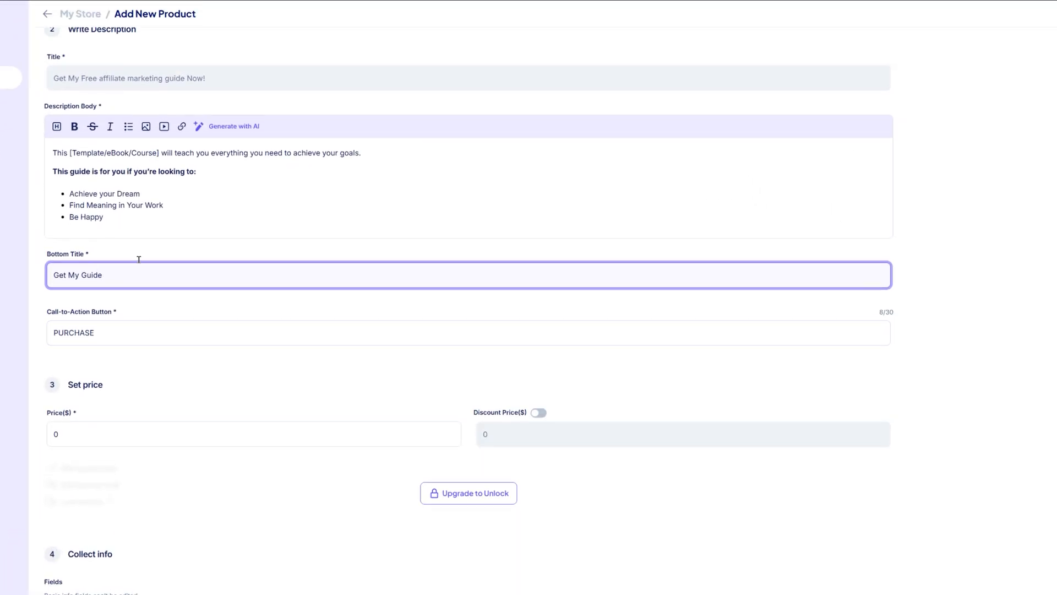
scroll(132, 238, up, 2)
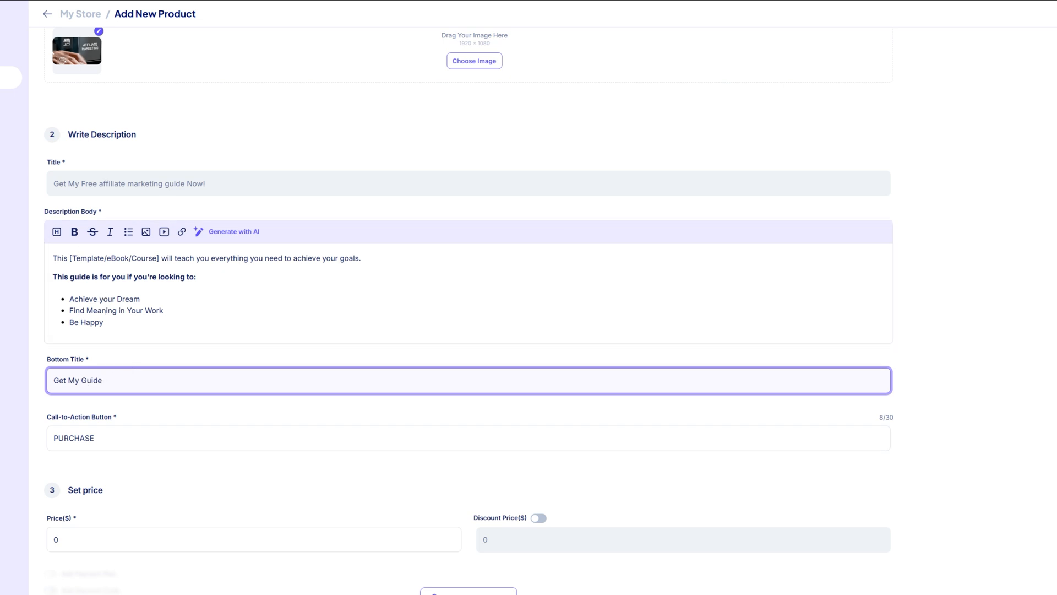
Change the bottom title to 'Get My Free affiliate marketing Guide' and start adding a field.
click(107, 380)
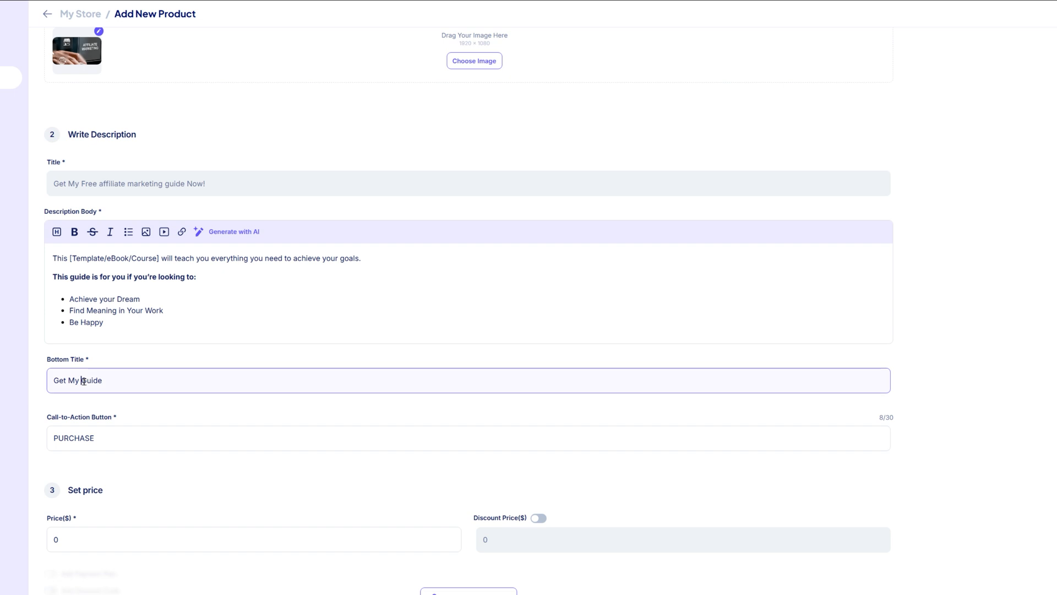
click(83, 380)
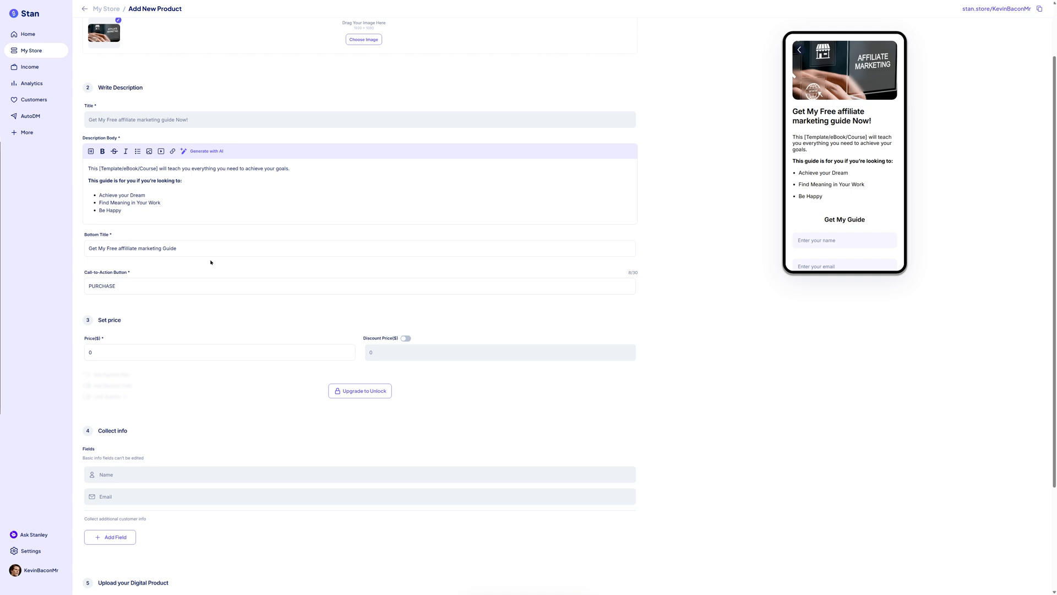
scroll(211, 261, down, 1)
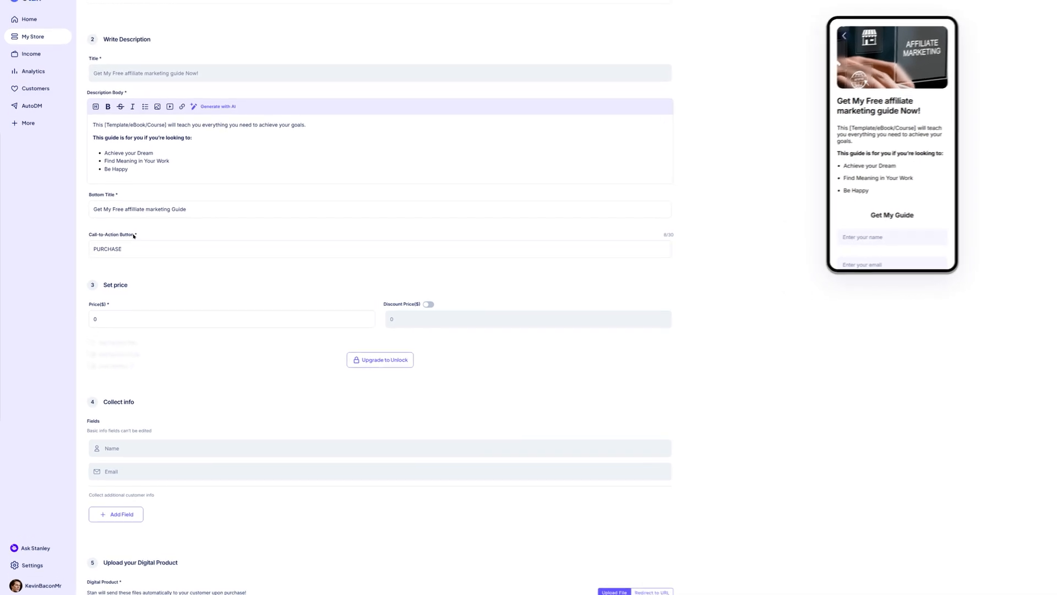
click(190, 245)
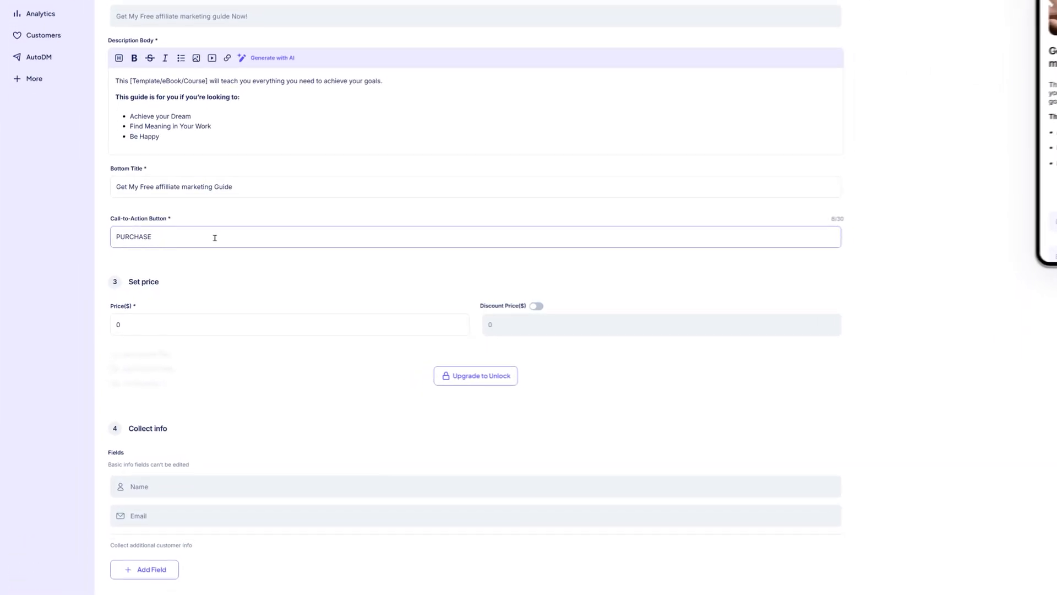
scroll(248, 272, down, 3)
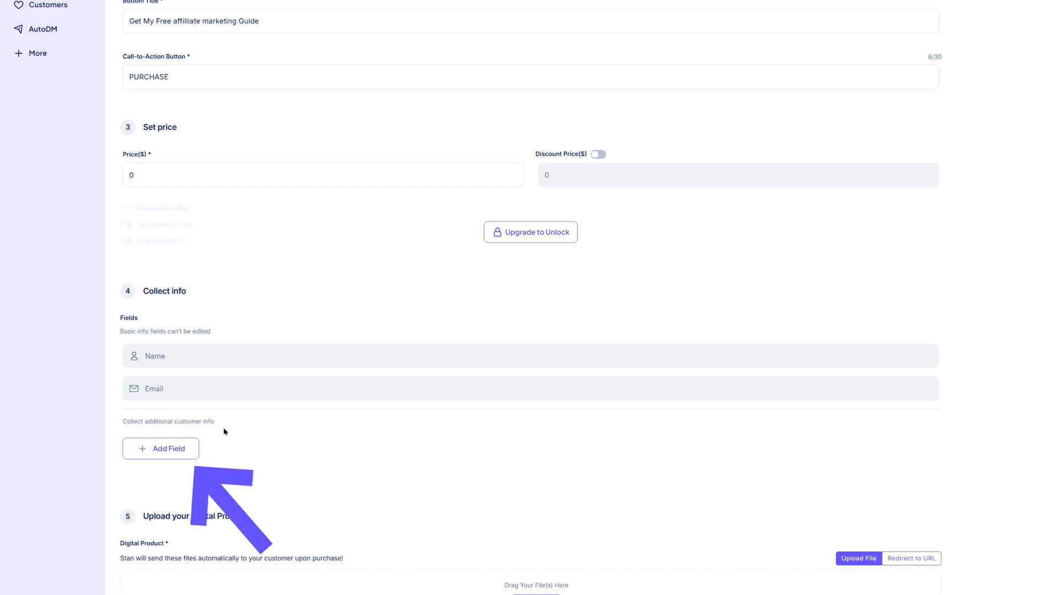
click(162, 449)
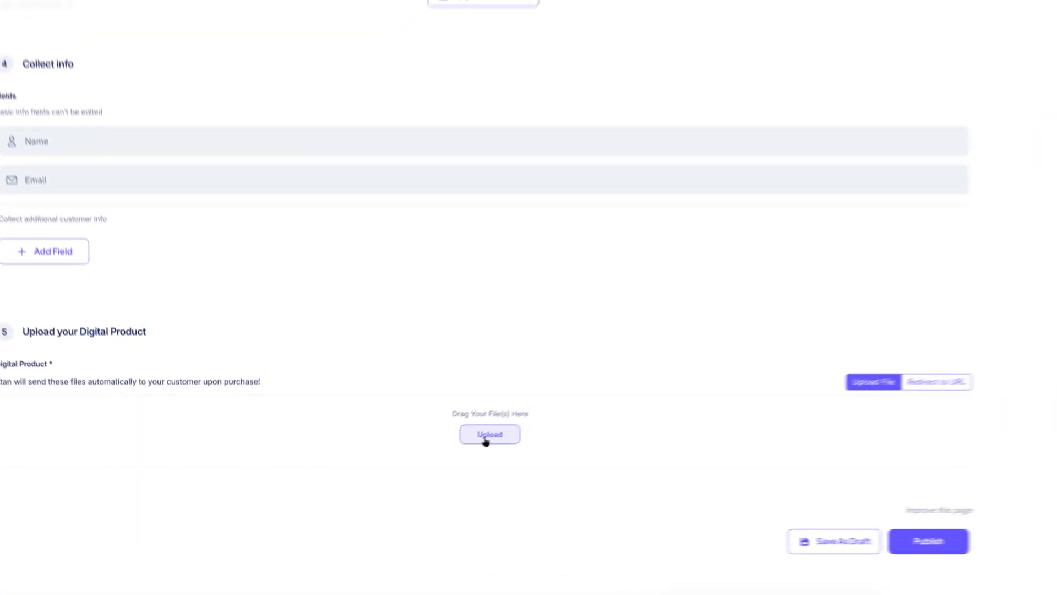
Upload Marketing.pdf as the digital product file.
click(519, 419)
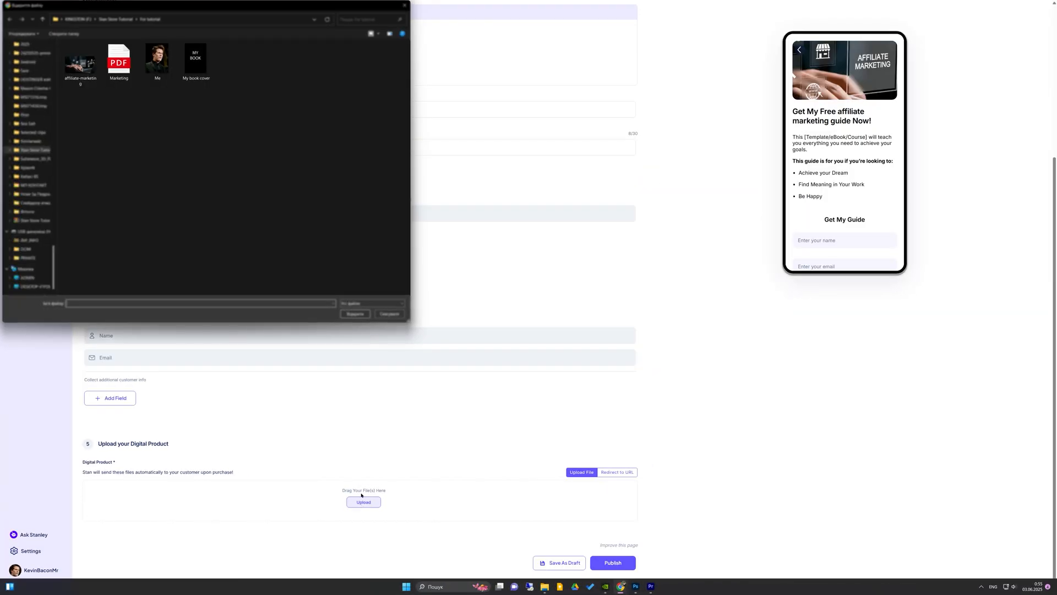
click(123, 69)
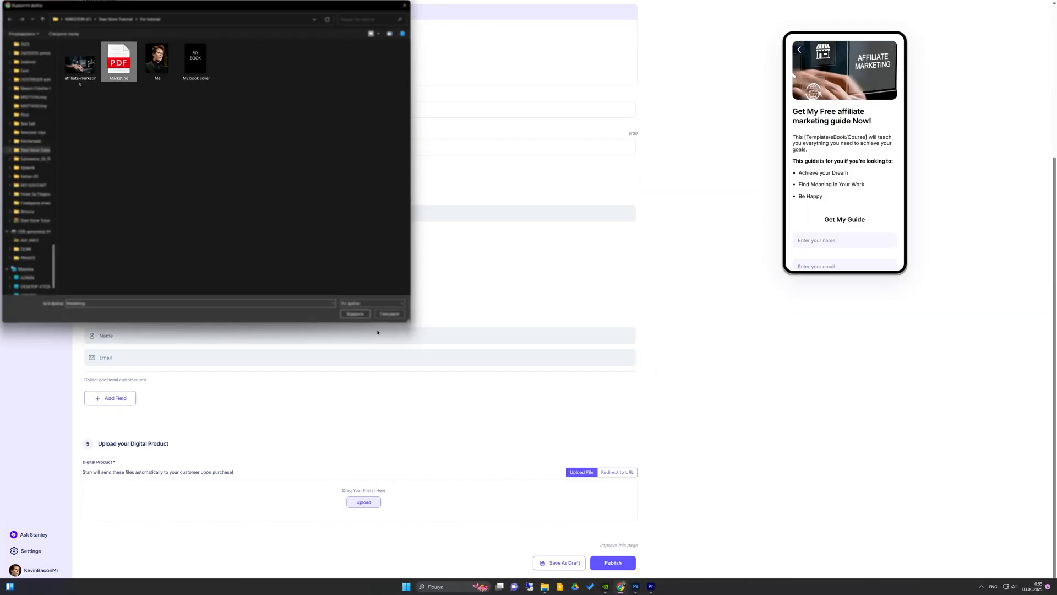
click(355, 314)
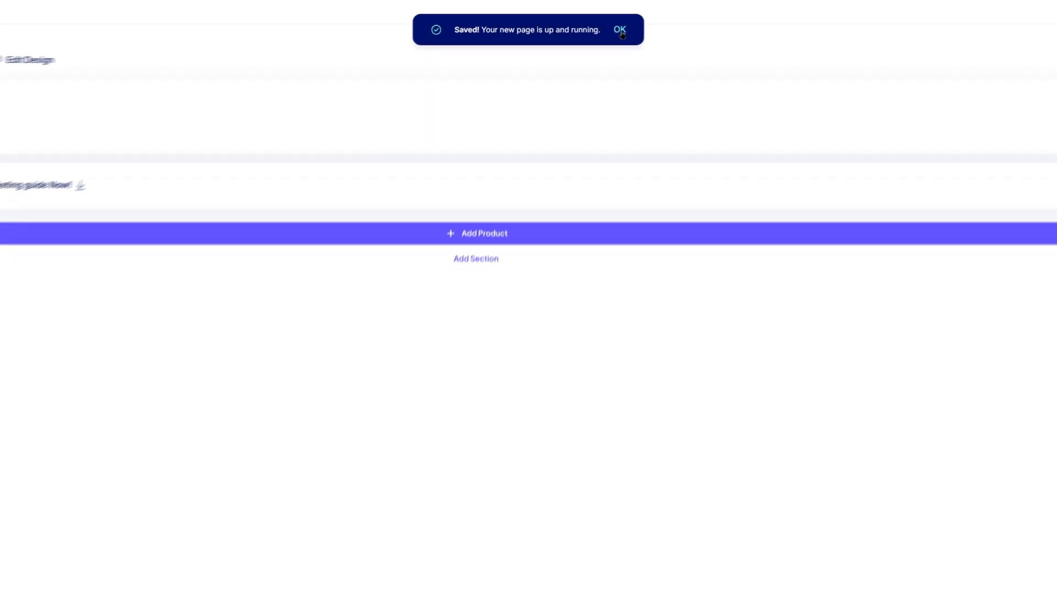
Dismiss the saved confirmation and add two new empty sections to the store.
click(635, 33)
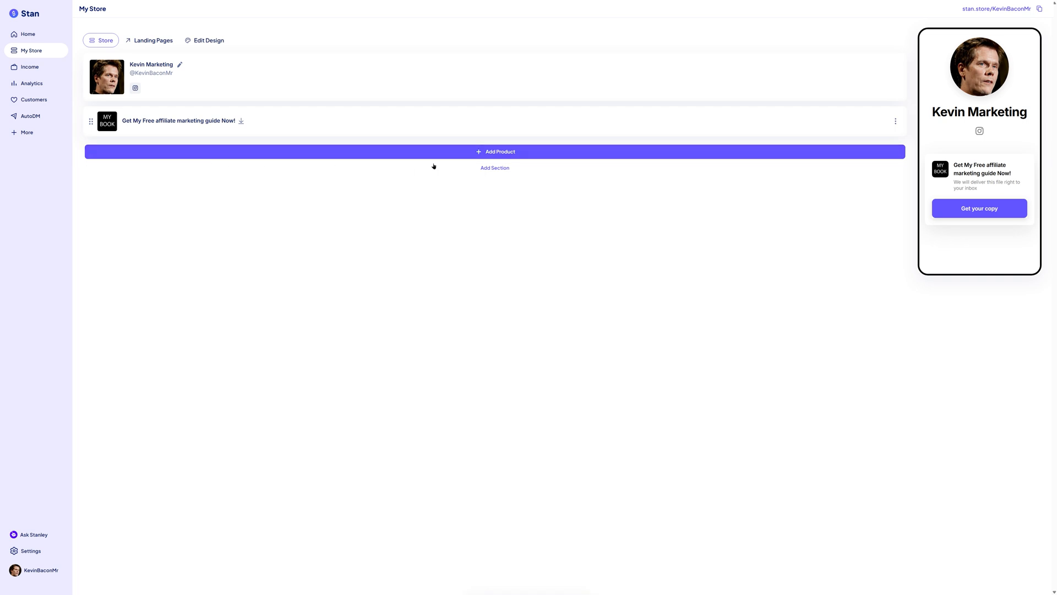
click(505, 170)
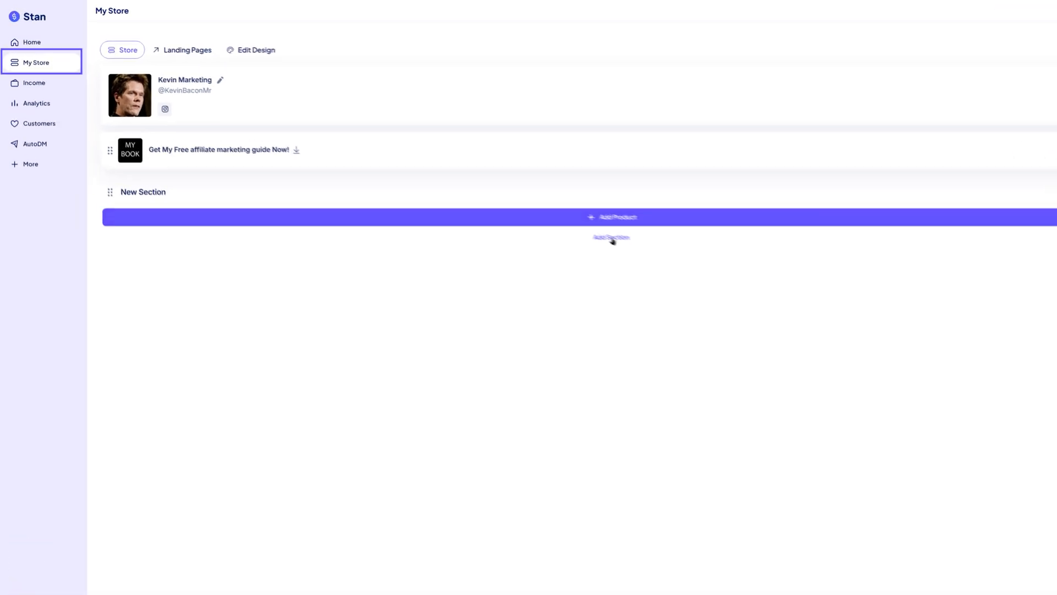
click(651, 252)
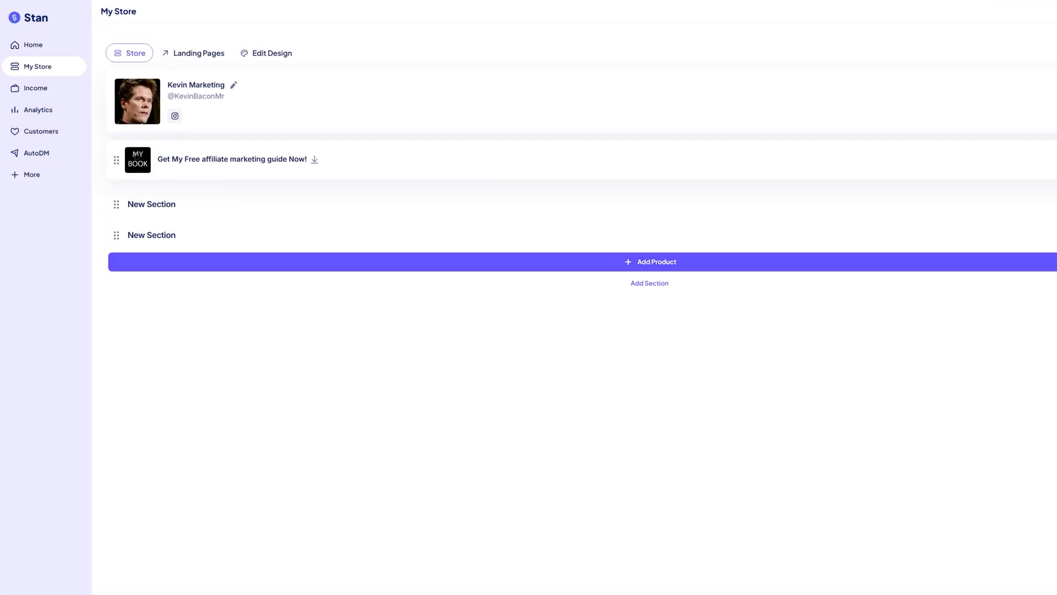
Reorder the rows so the affiliate guide product sits above both New Sections.
drag(116, 161, 118, 214)
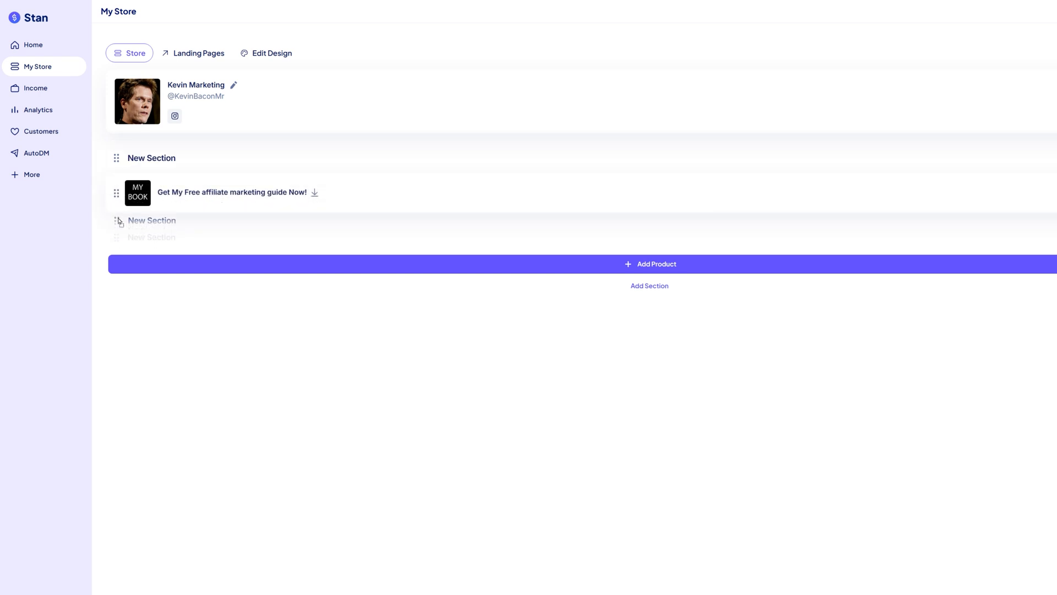
drag(120, 221, 116, 184)
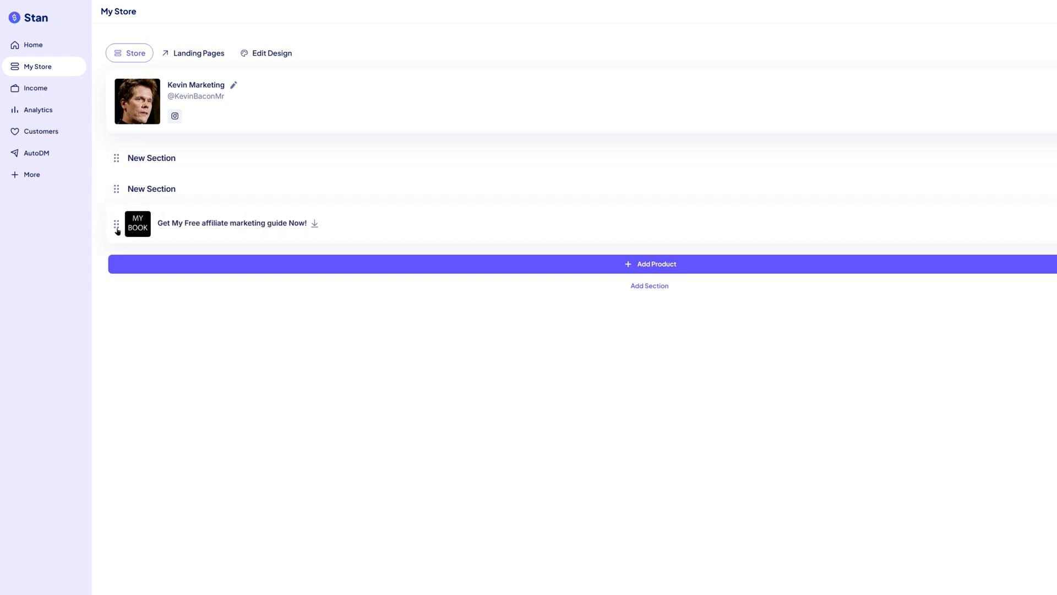
drag(116, 224, 116, 157)
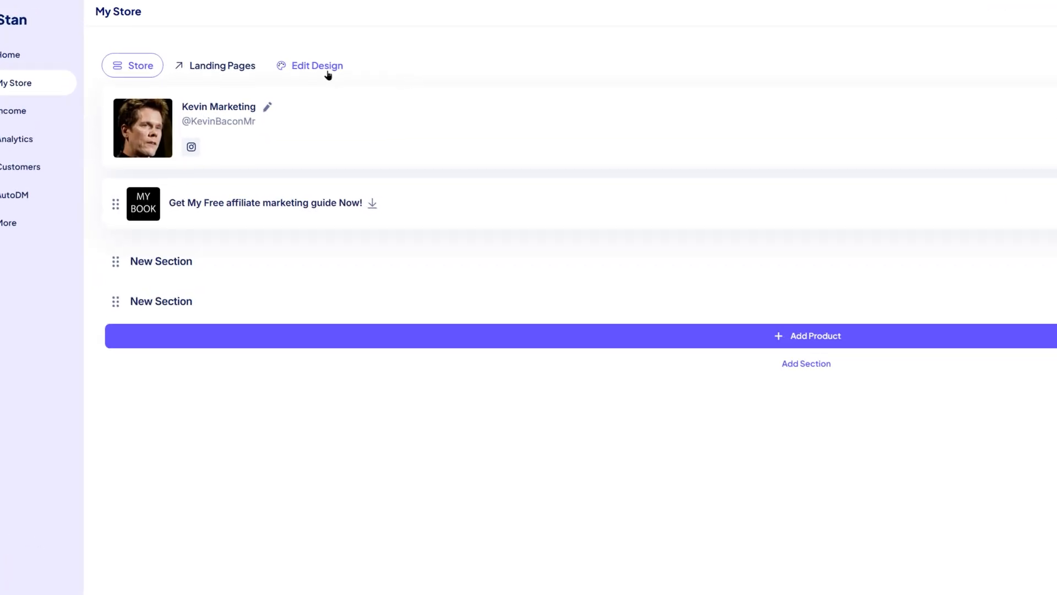
In Edit Design, cycle past Nightview, Material, Spotlight and Eclipse to the Coach Trish theme.
click(208, 40)
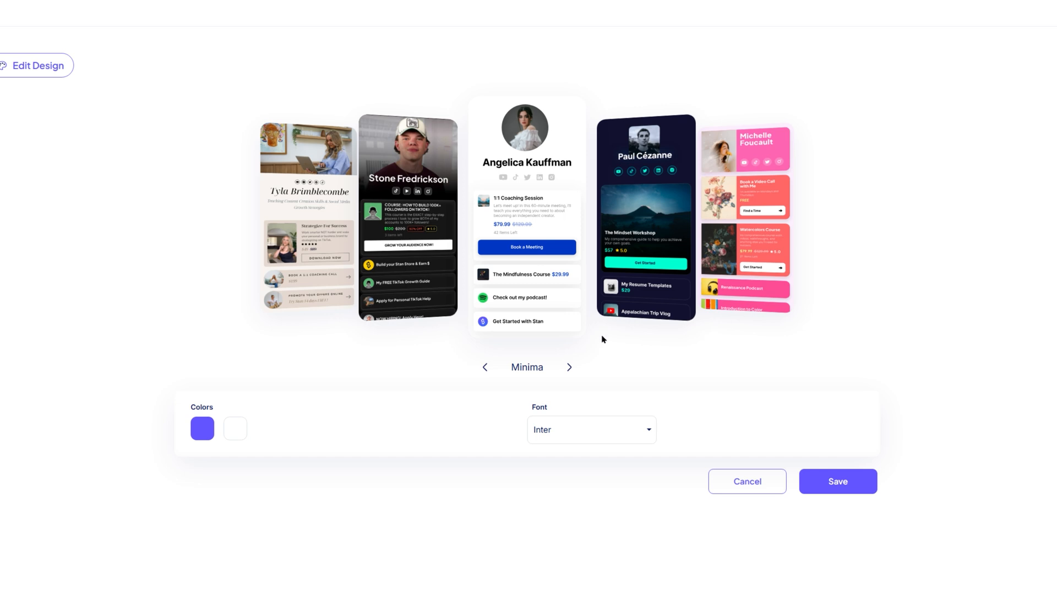
click(569, 363)
click(569, 364)
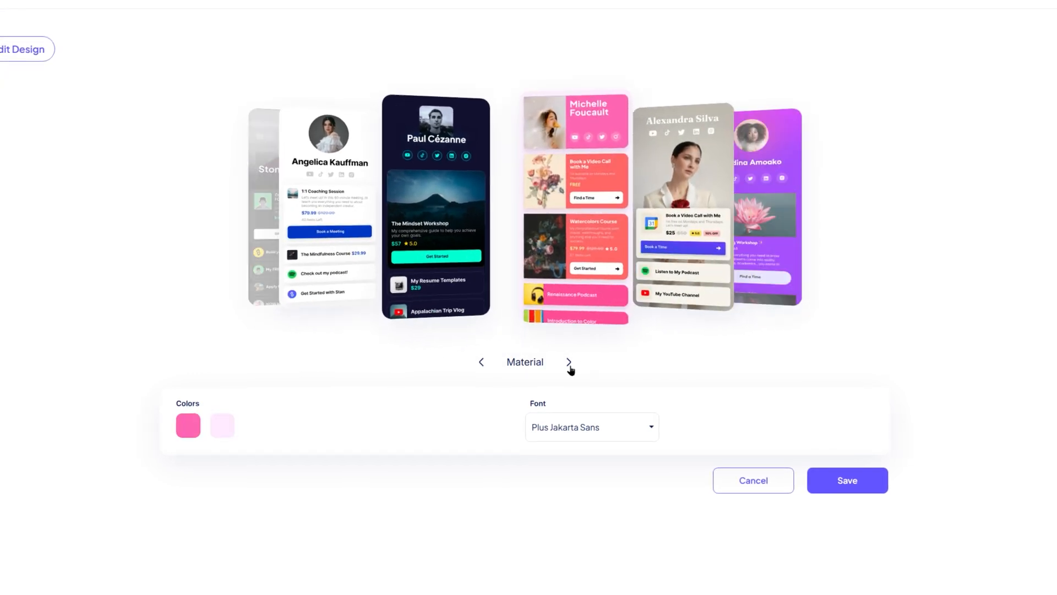
click(569, 363)
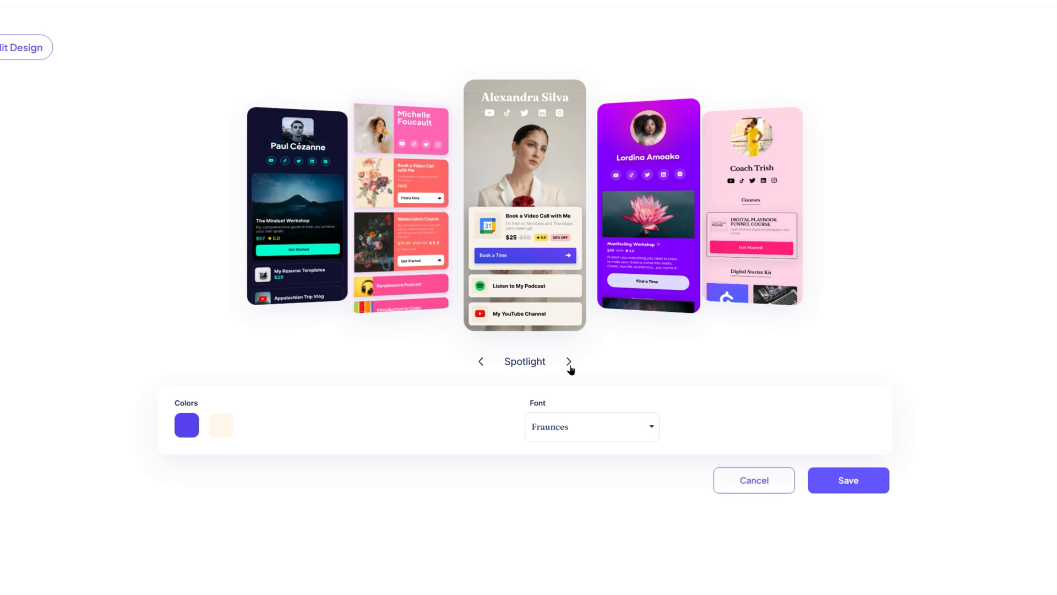
click(570, 364)
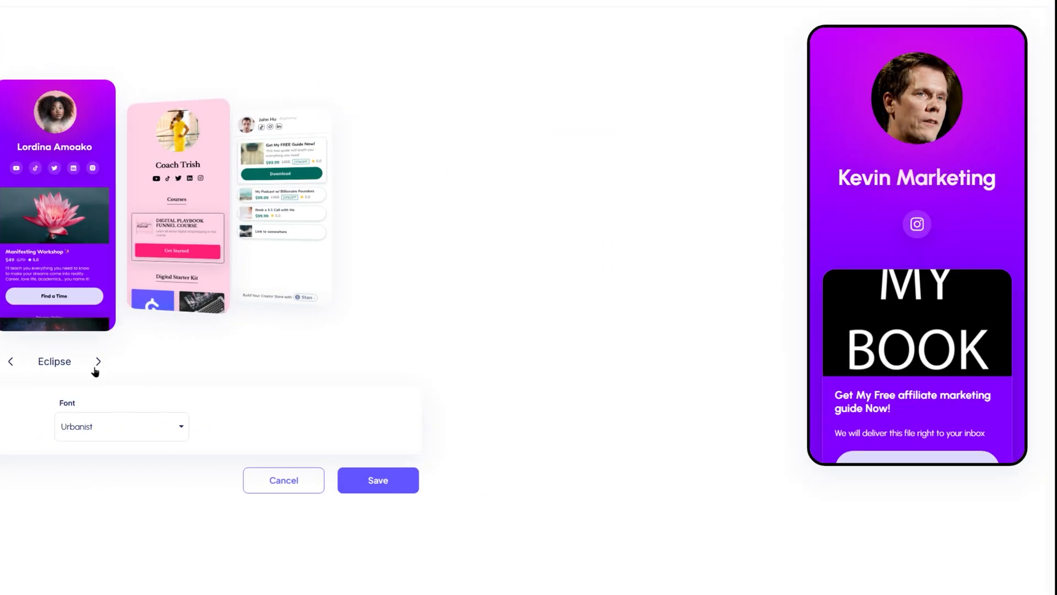
click(569, 362)
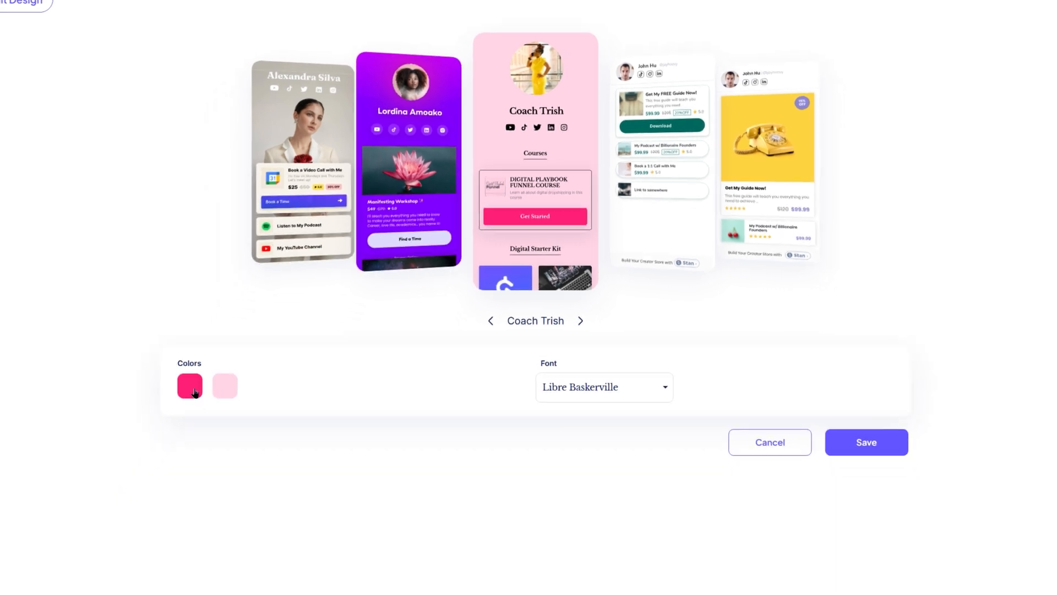
Change the Coach Trish primary colour from pink via green to blue-violet (#525ED9).
click(190, 387)
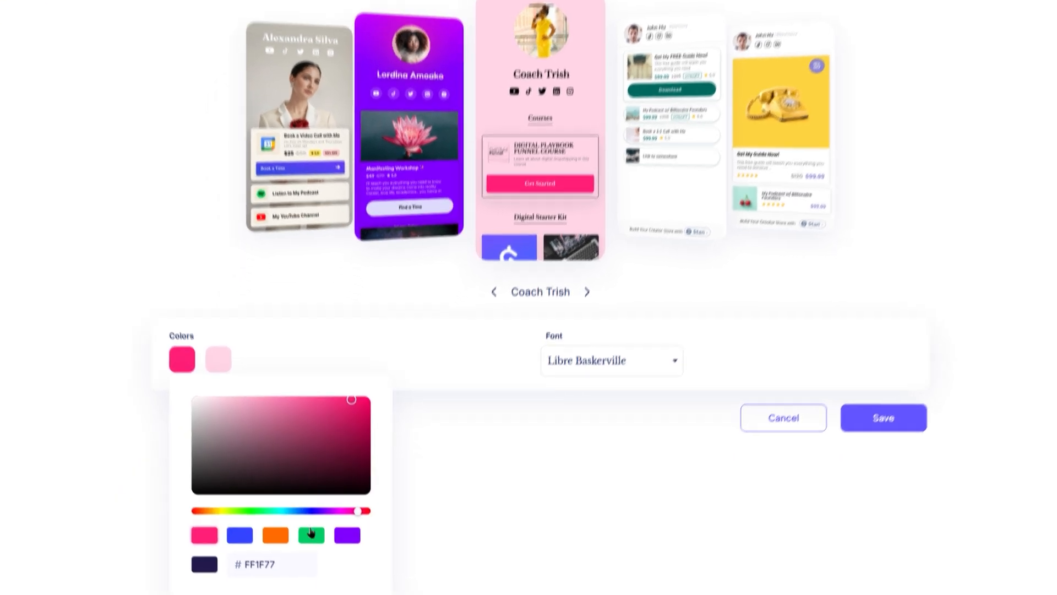
click(315, 555)
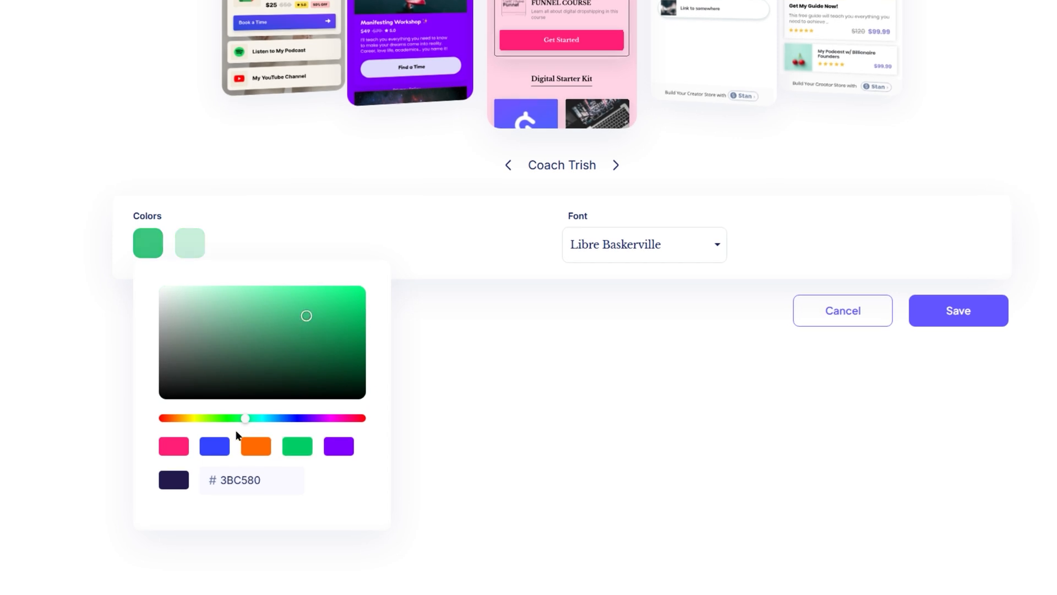
click(219, 447)
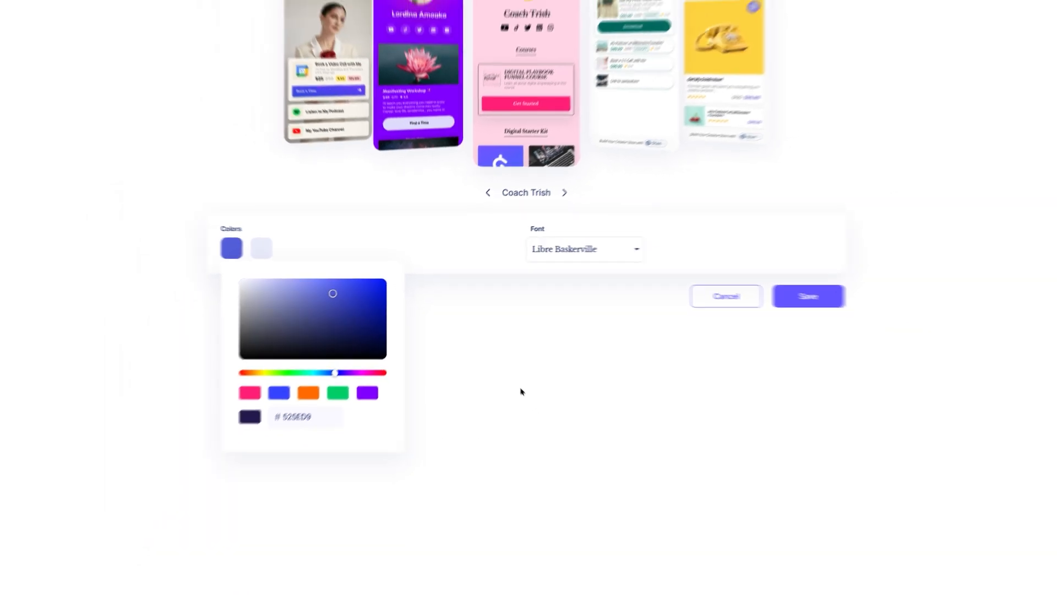
click(520, 389)
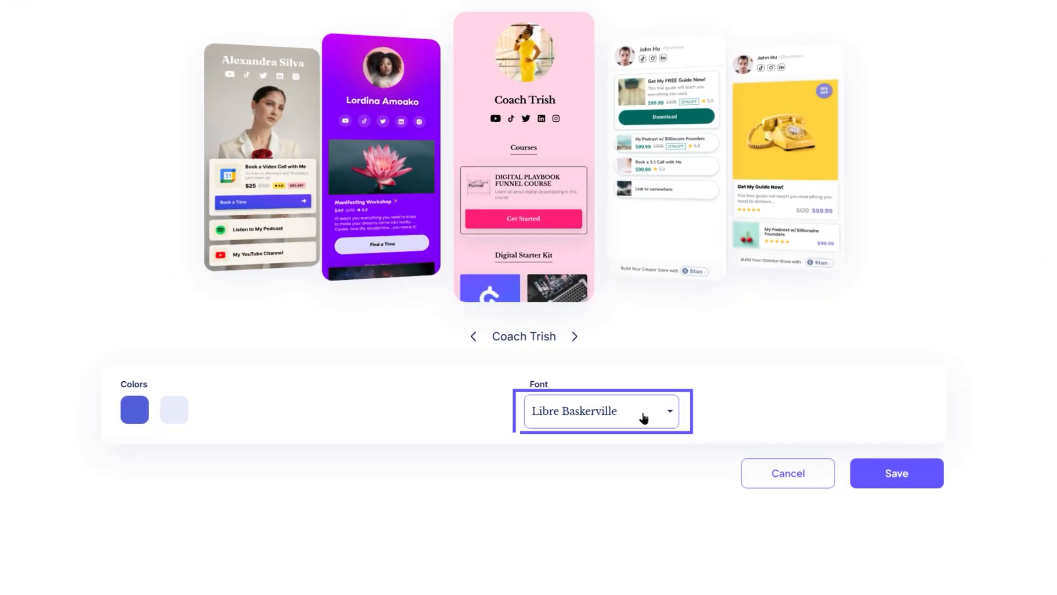
Try Poppins and Noto Serif Display, then set the store font to Urbanist.
click(669, 418)
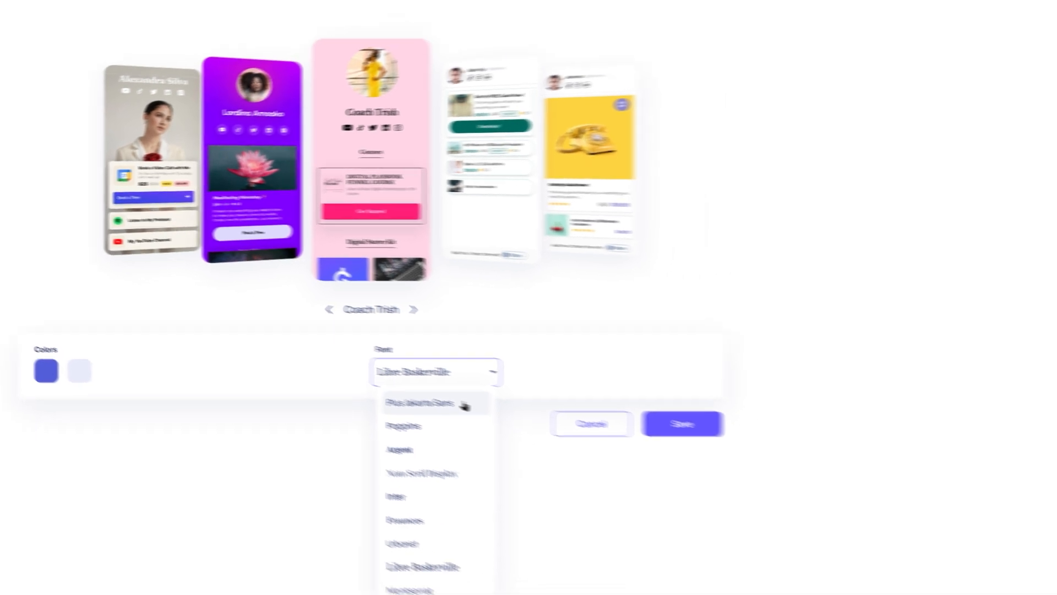
click(329, 390)
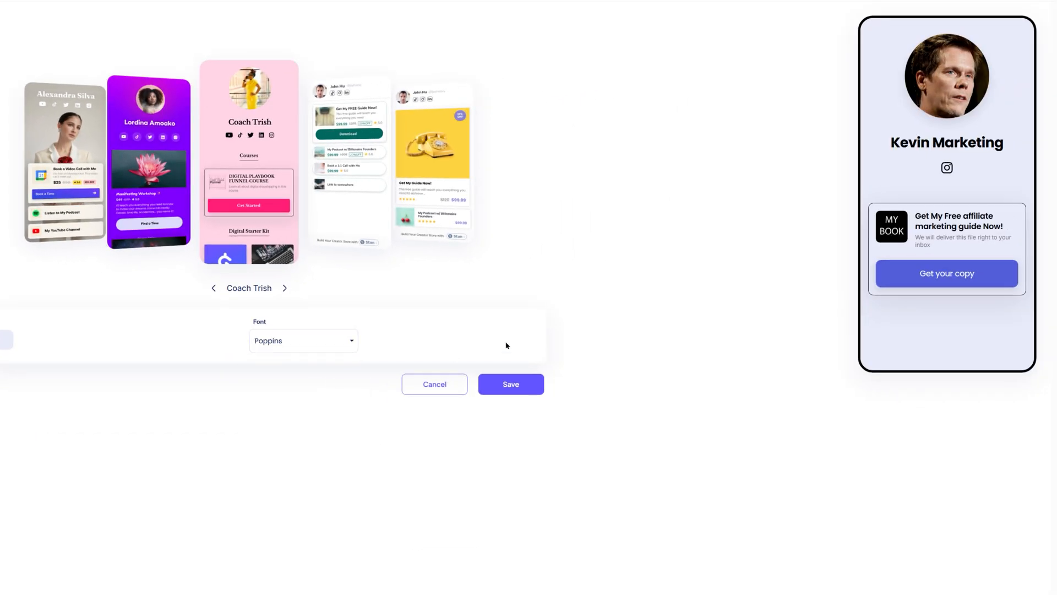
click(304, 341)
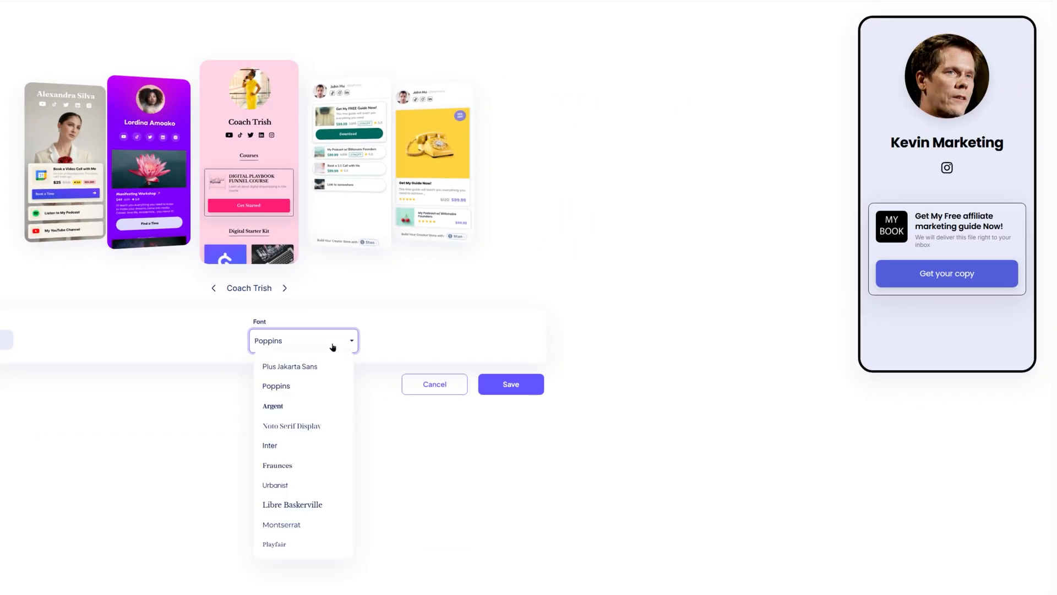
click(298, 427)
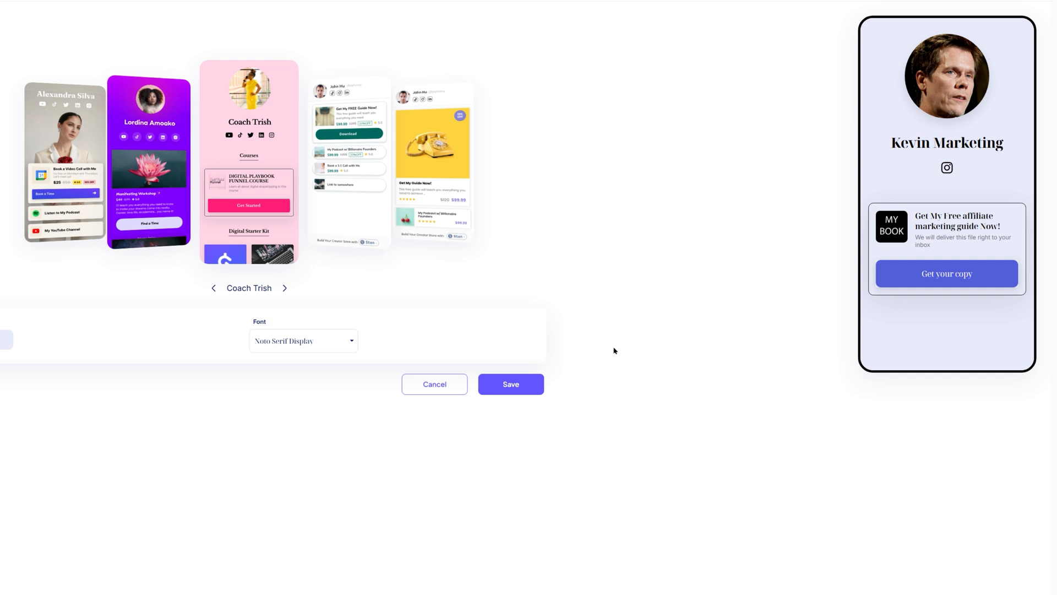
click(334, 345)
click(283, 486)
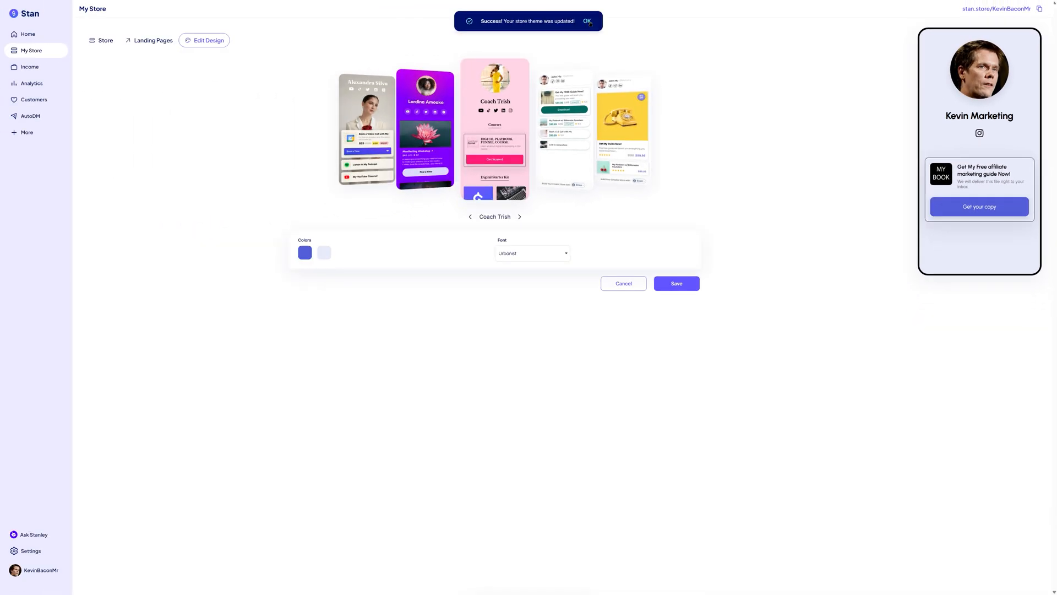
Dismiss the theme updated toast and view the live storefront at stan.store/KevinBaconMr.
click(589, 23)
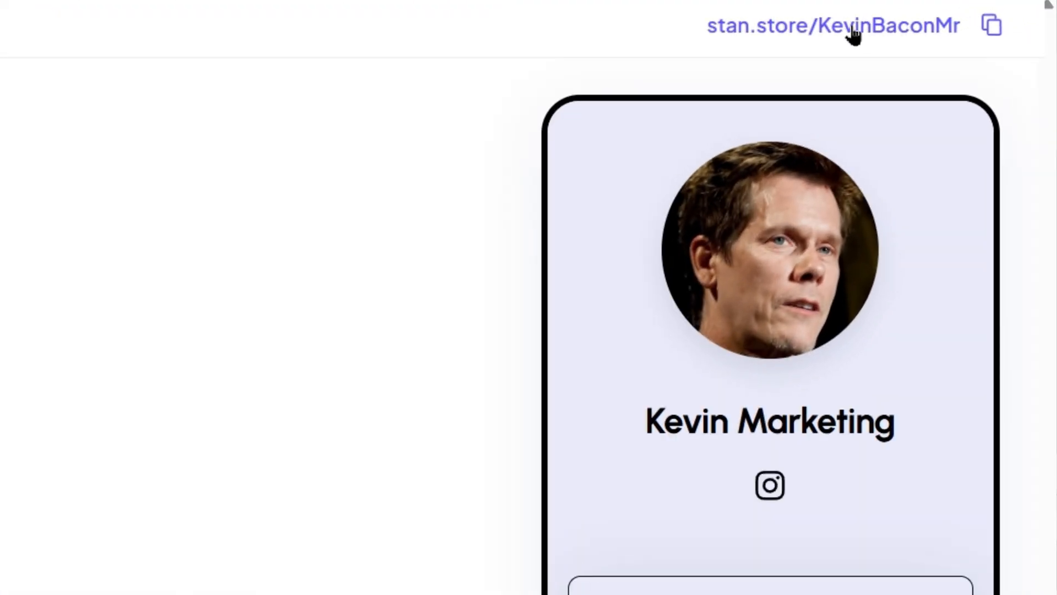
click(852, 25)
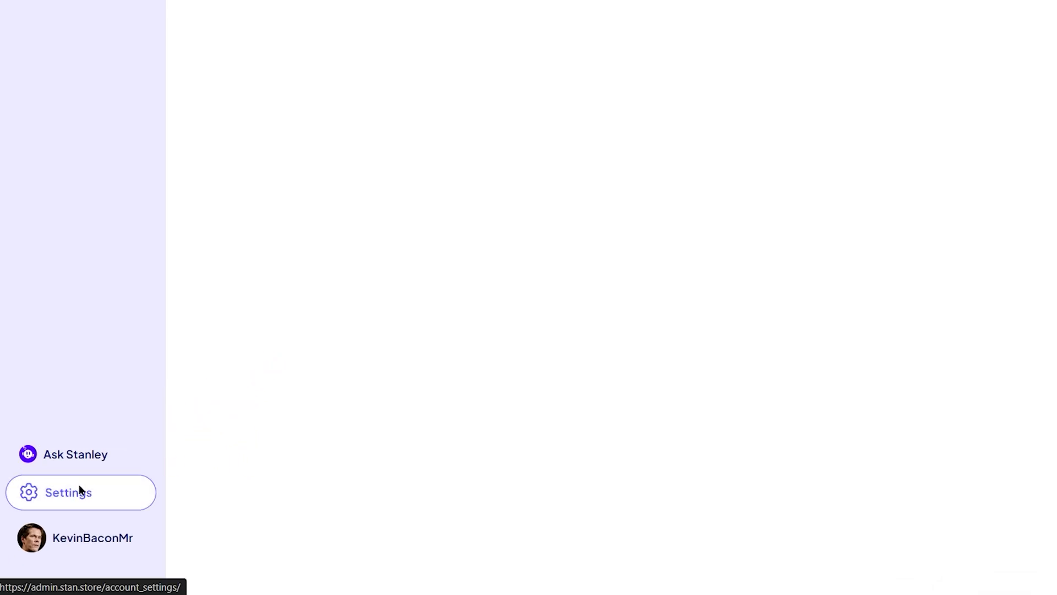
Show the Integrations page in account settings, listing Google Calendar, Zoom, Zapier and Instagram.
click(81, 492)
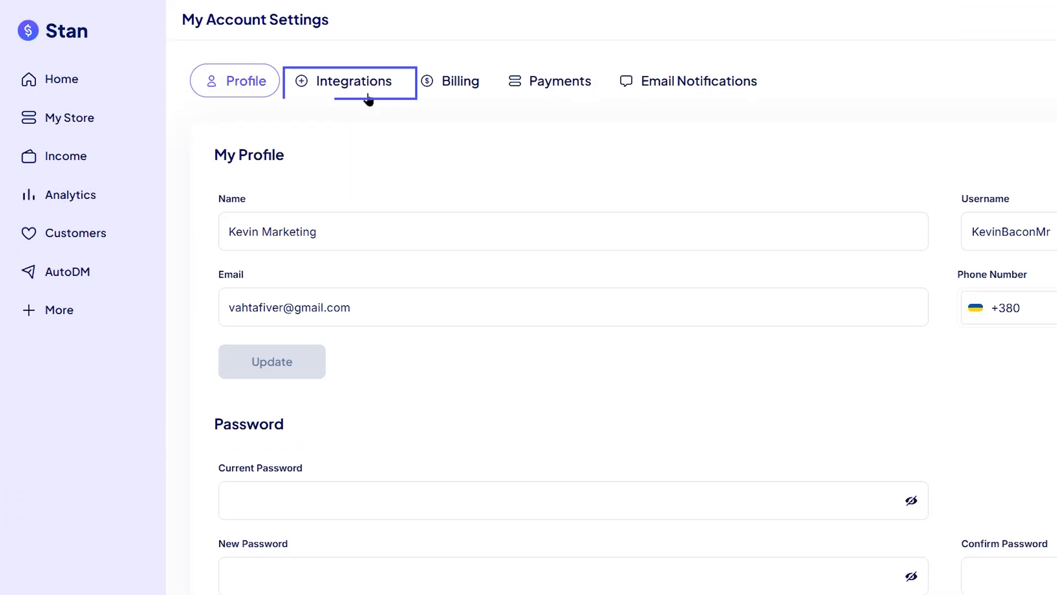
click(354, 81)
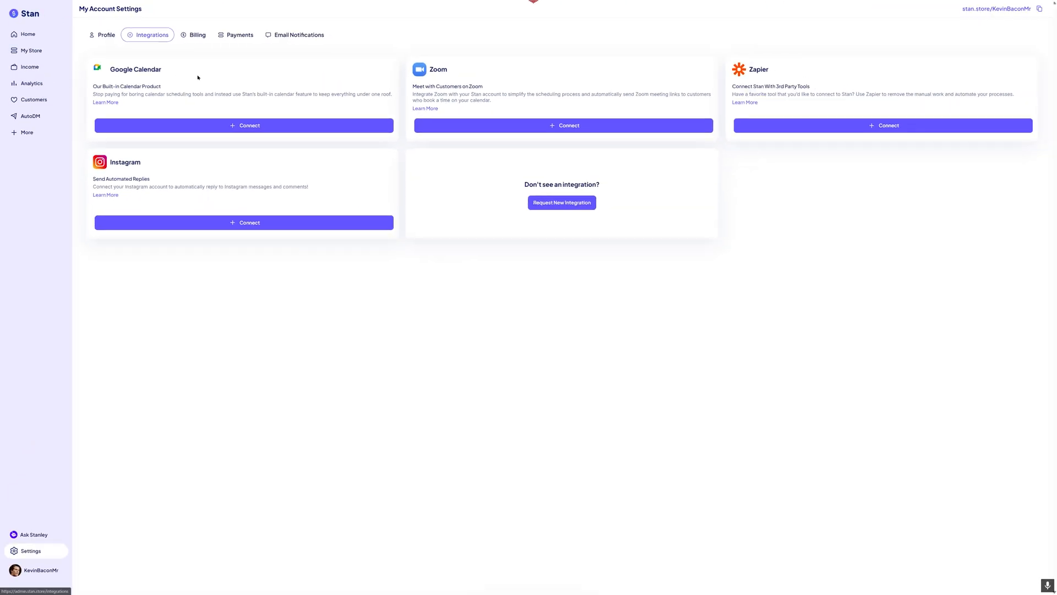